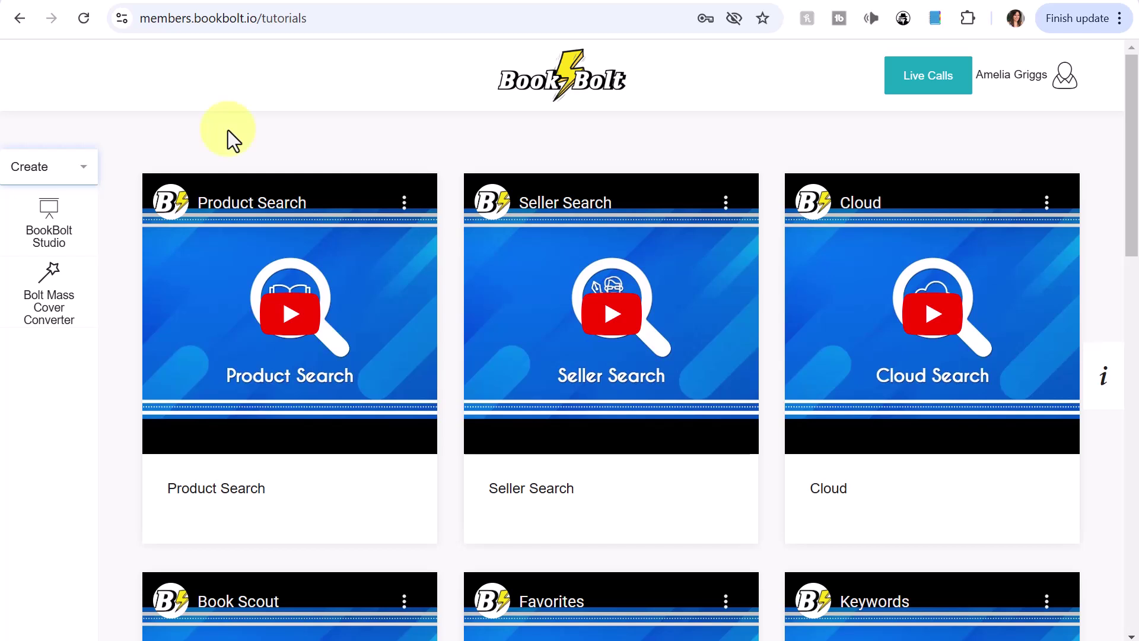
# Open BookBolt Studio from the Create tools
pyautogui.click(84, 168)
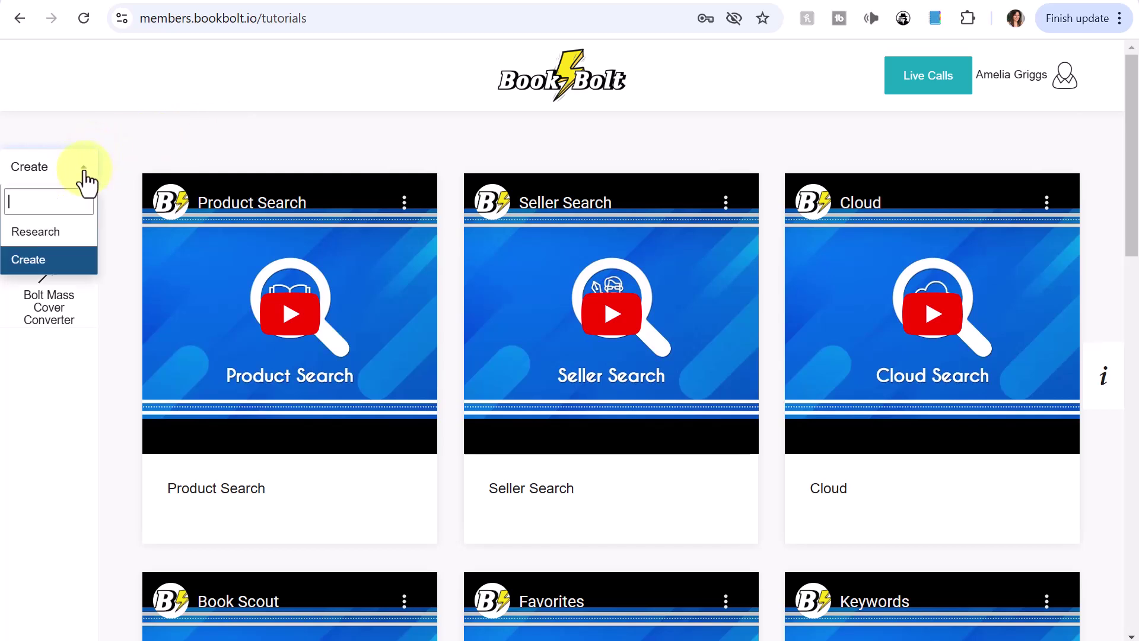
pyautogui.click(78, 171)
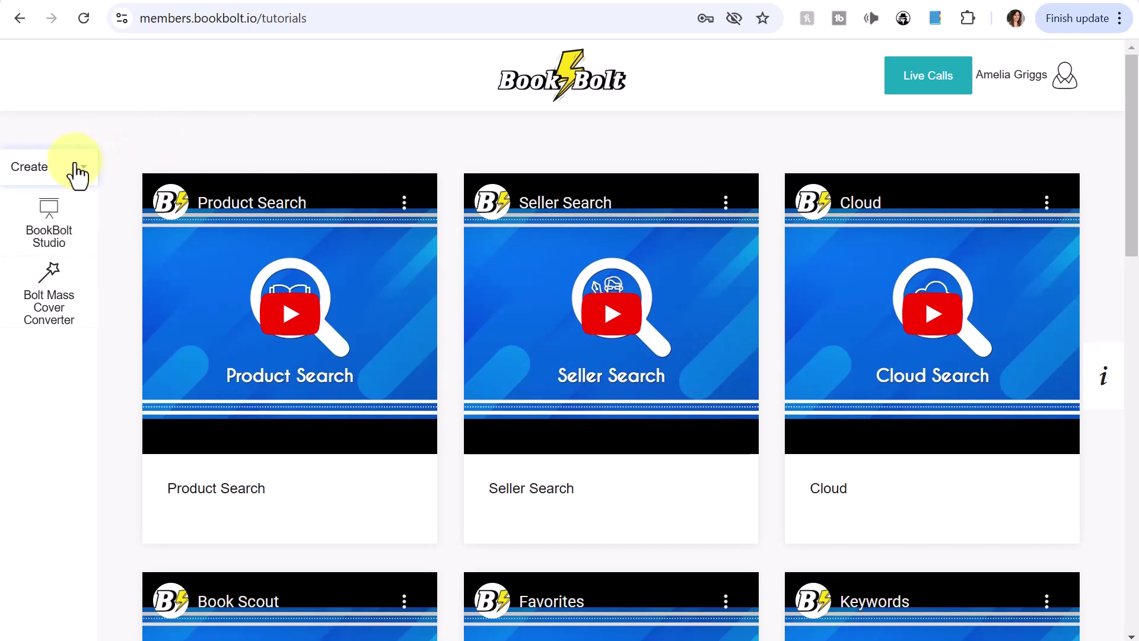
pyautogui.click(44, 229)
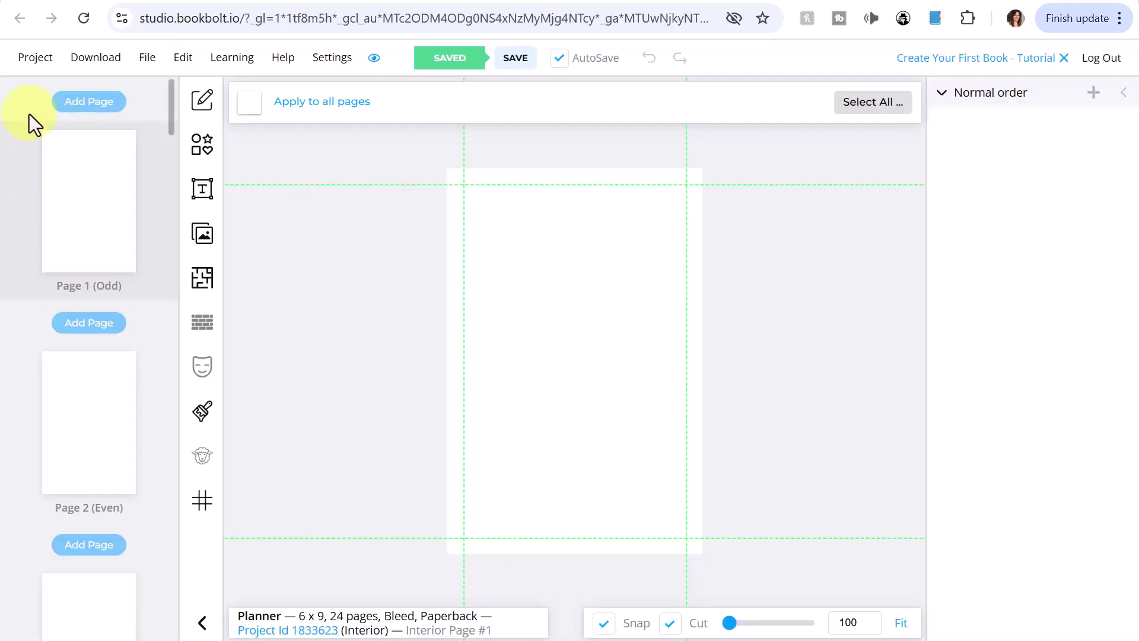
# Create a Paperback: Interior project named Planner with 6 x 9 in trim, black & white interior, white paper and 24 pages
pyautogui.click(39, 64)
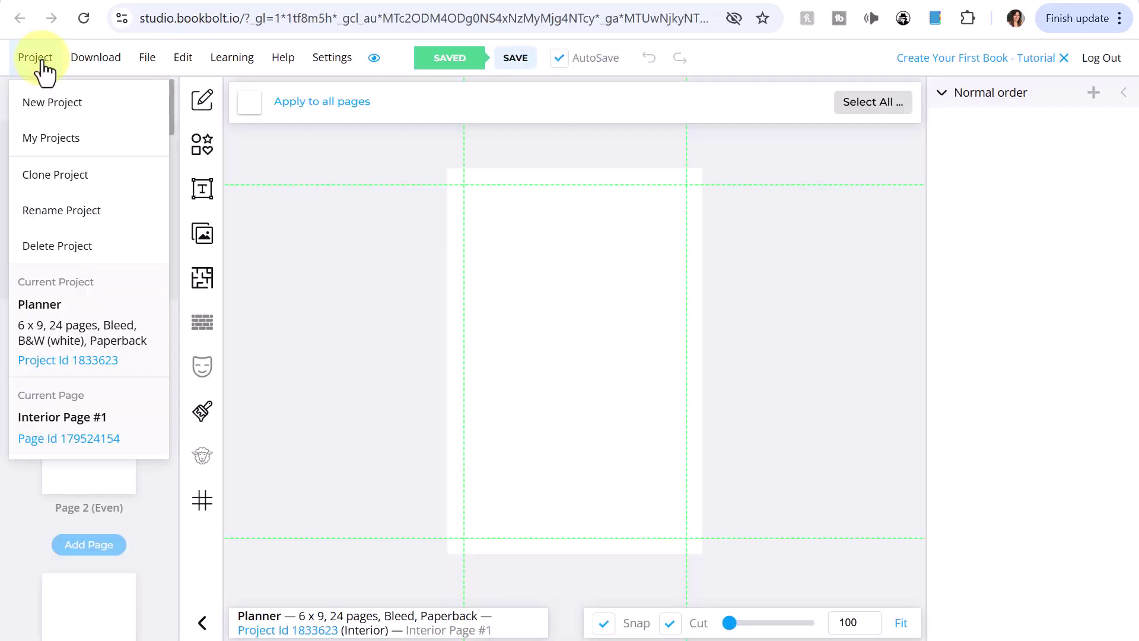
pyautogui.click(62, 108)
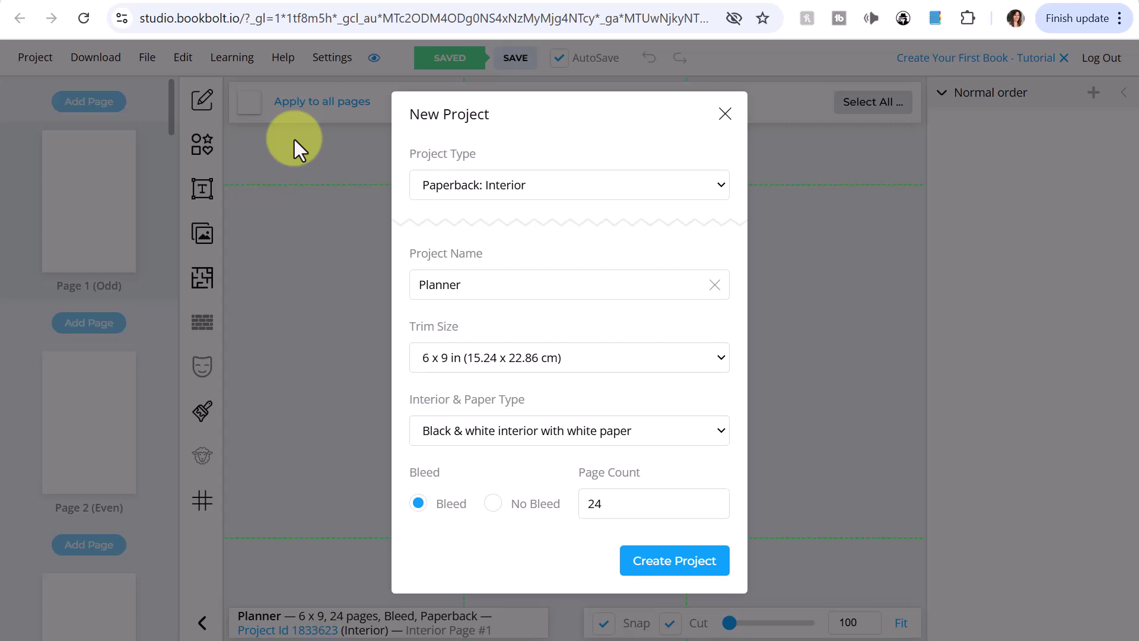
pyautogui.click(716, 187)
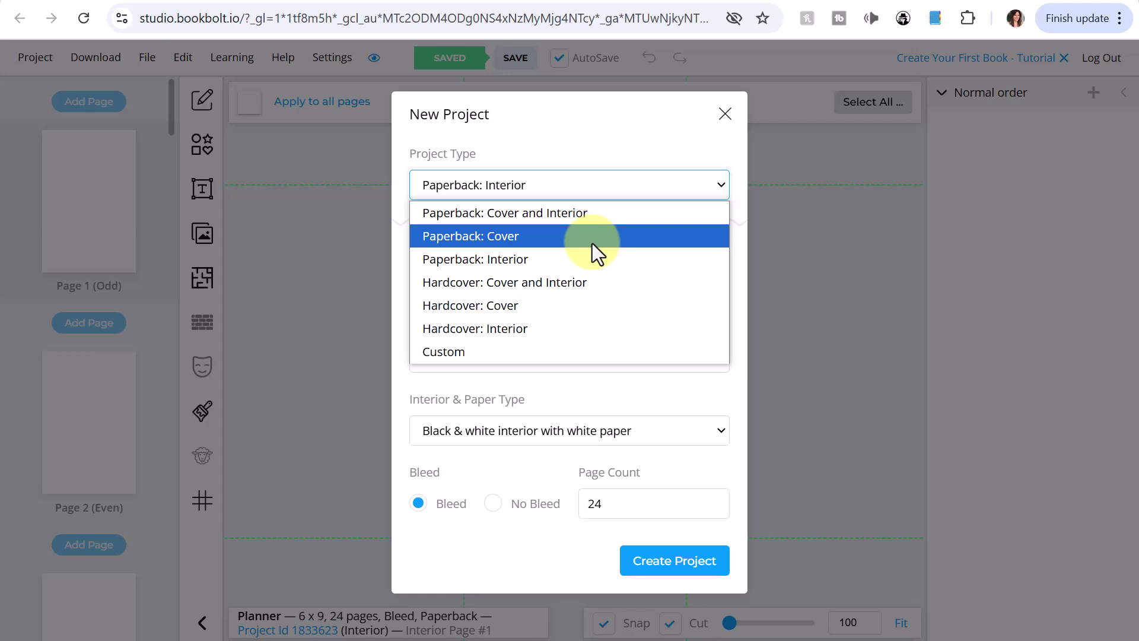
pyautogui.click(595, 259)
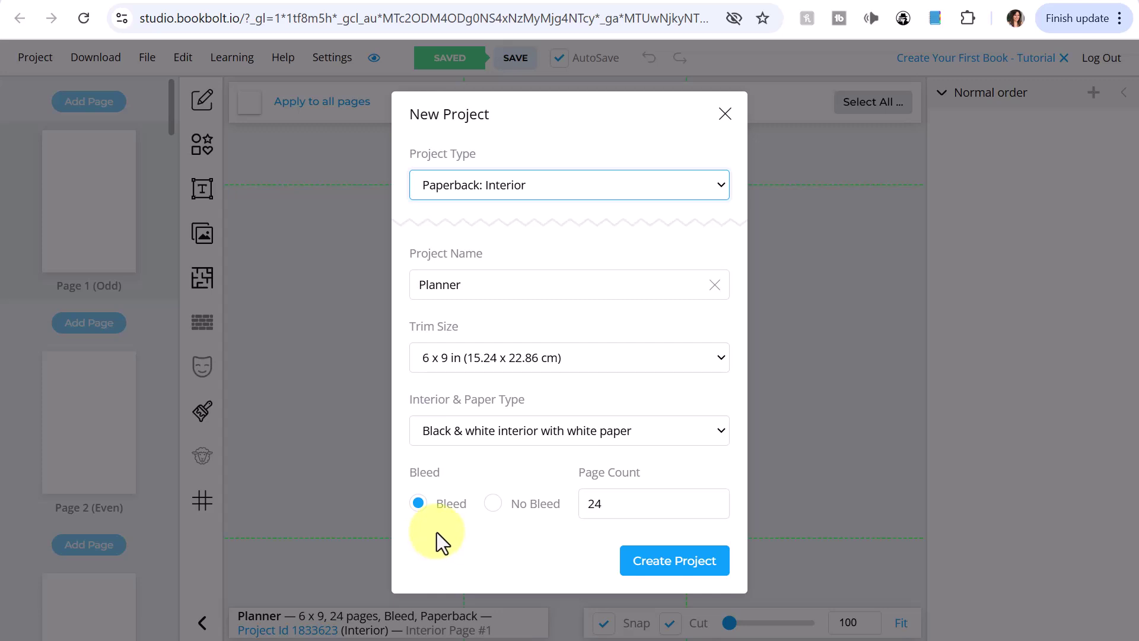
pyautogui.click(675, 572)
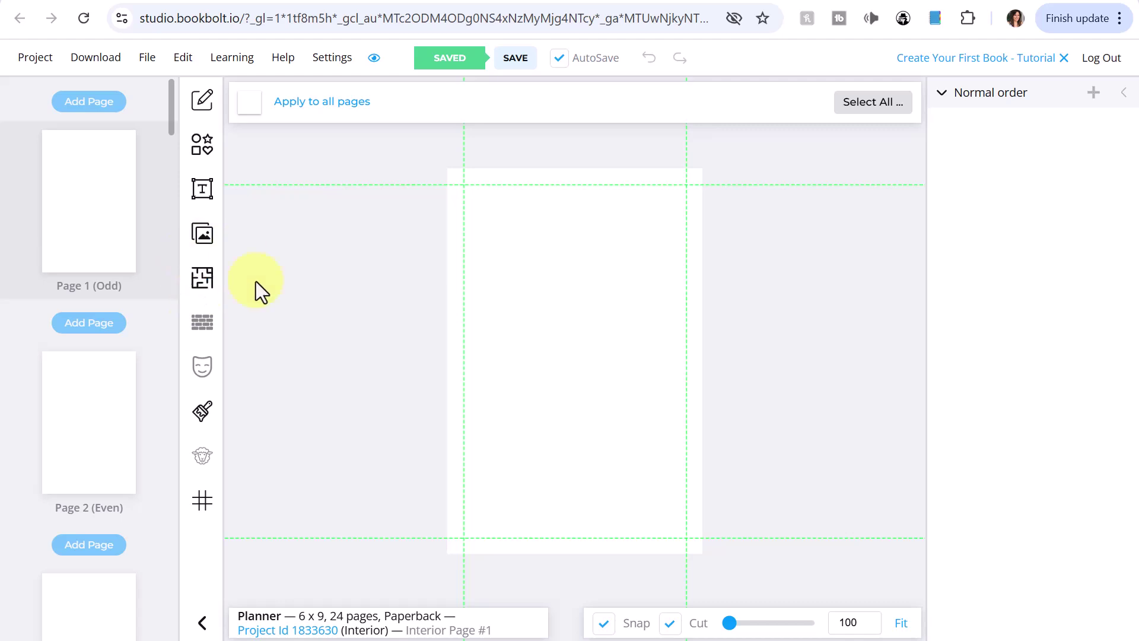
# Open the Interior Templates Library, view only the liked templates, and return to showing all templates
pyautogui.click(201, 283)
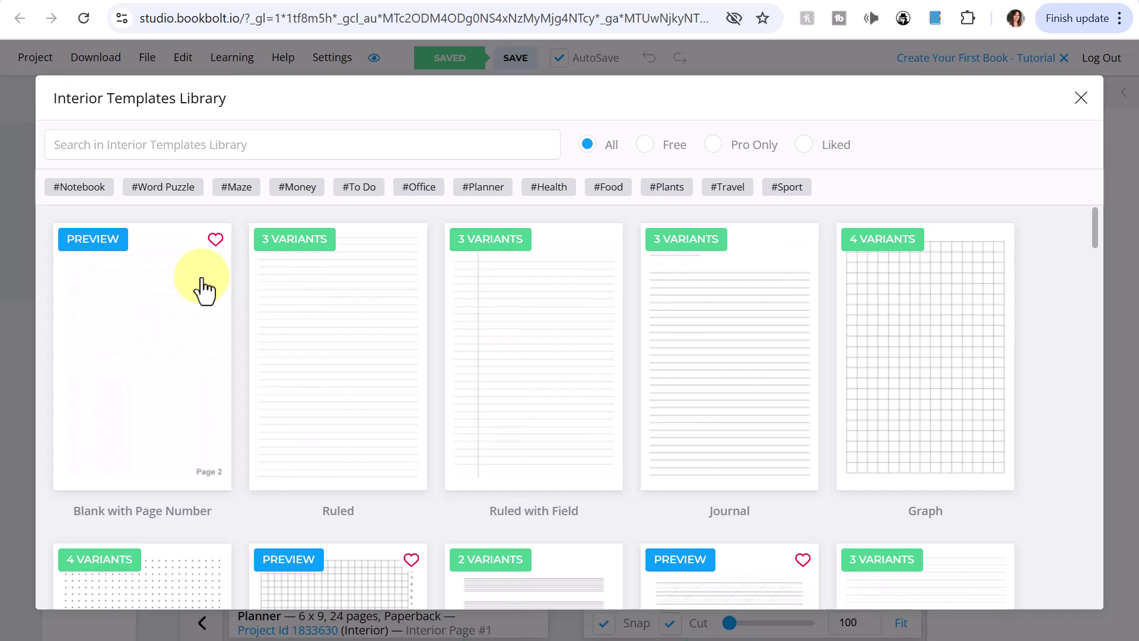
pyautogui.click(119, 142)
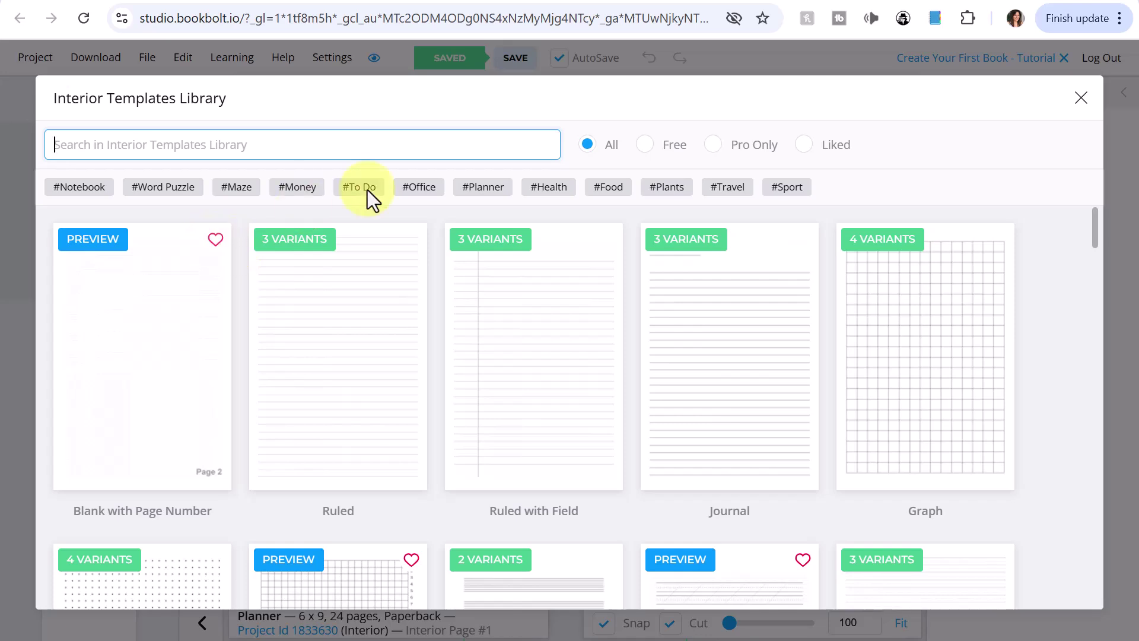
pyautogui.click(804, 145)
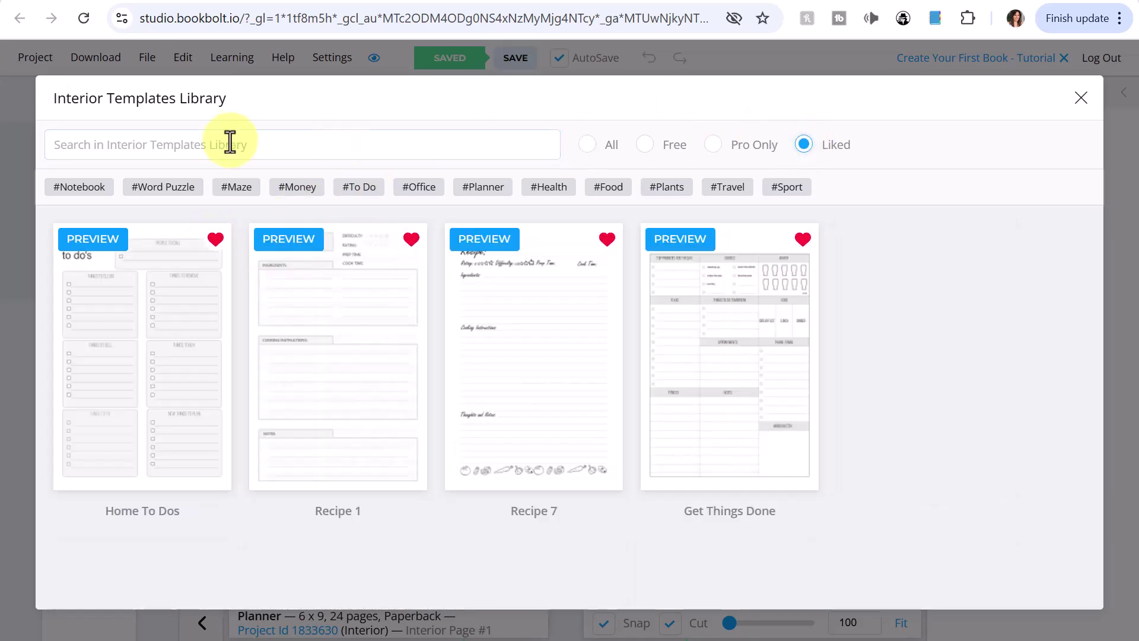
pyautogui.click(588, 145)
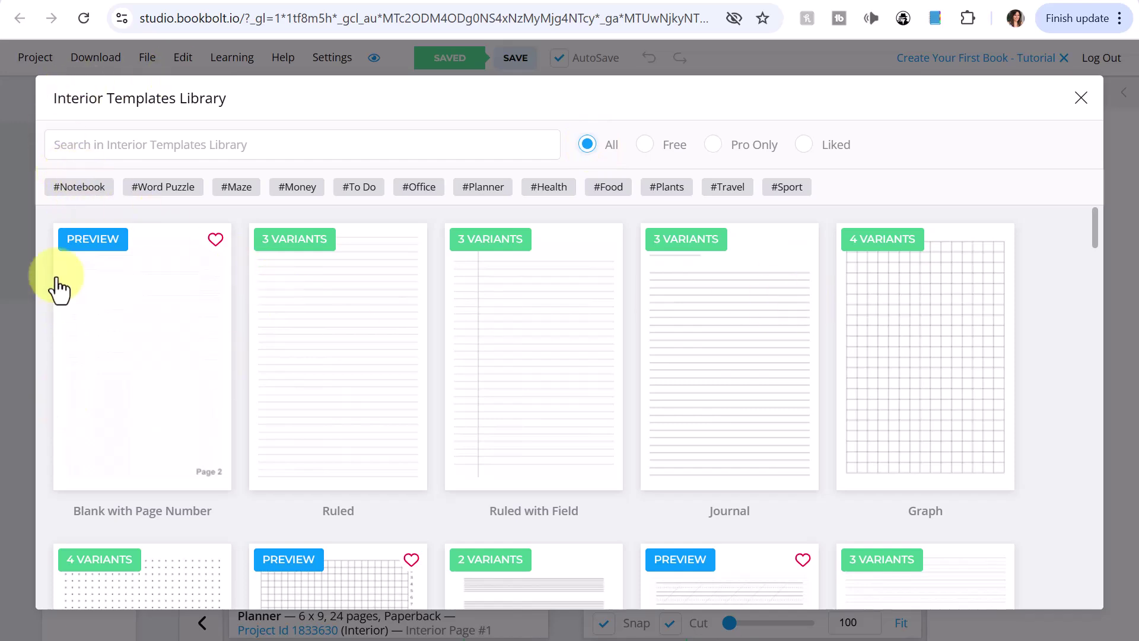
# Browse the template library by category from Word Puzzle through Sport, clearing the filters so all templates are listed
pyautogui.click(163, 189)
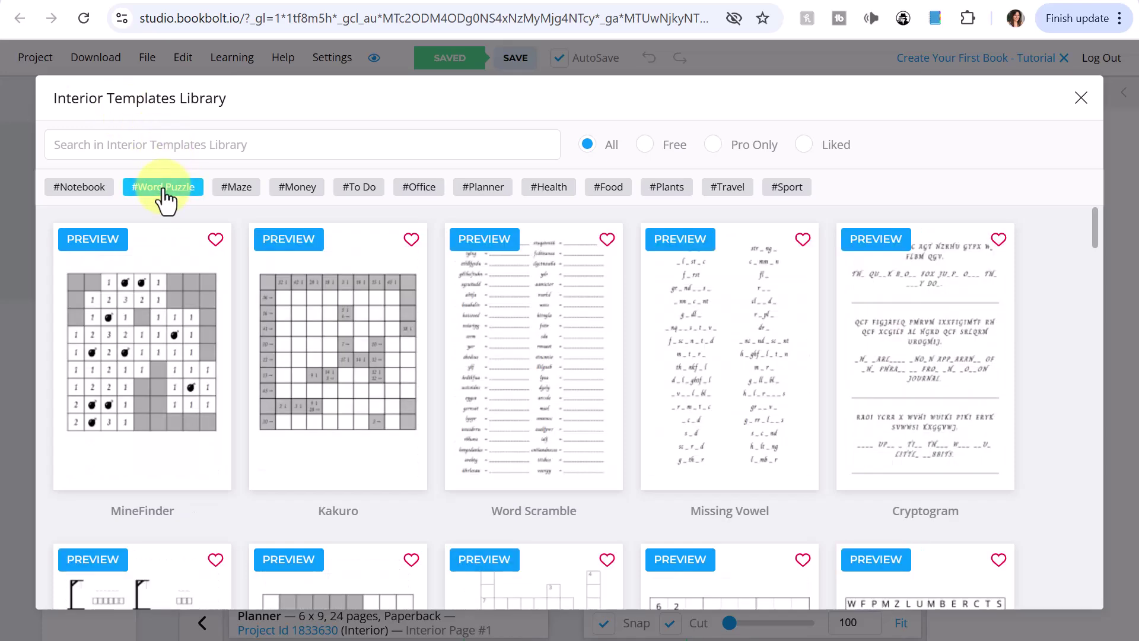
pyautogui.click(237, 188)
pyautogui.click(237, 194)
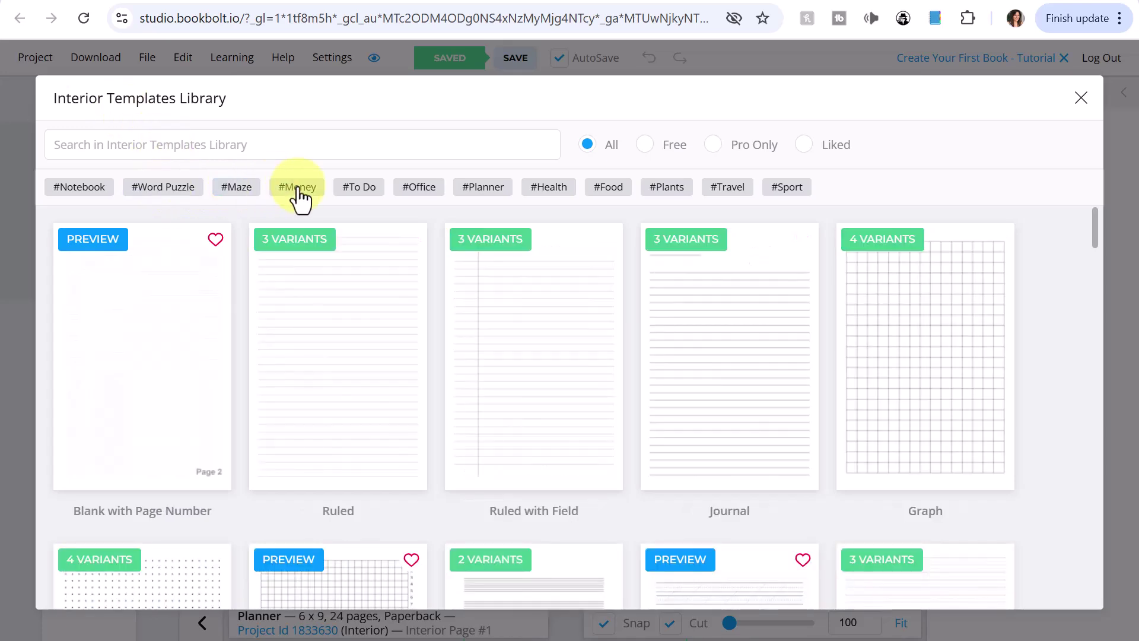
pyautogui.click(298, 196)
pyautogui.click(298, 196)
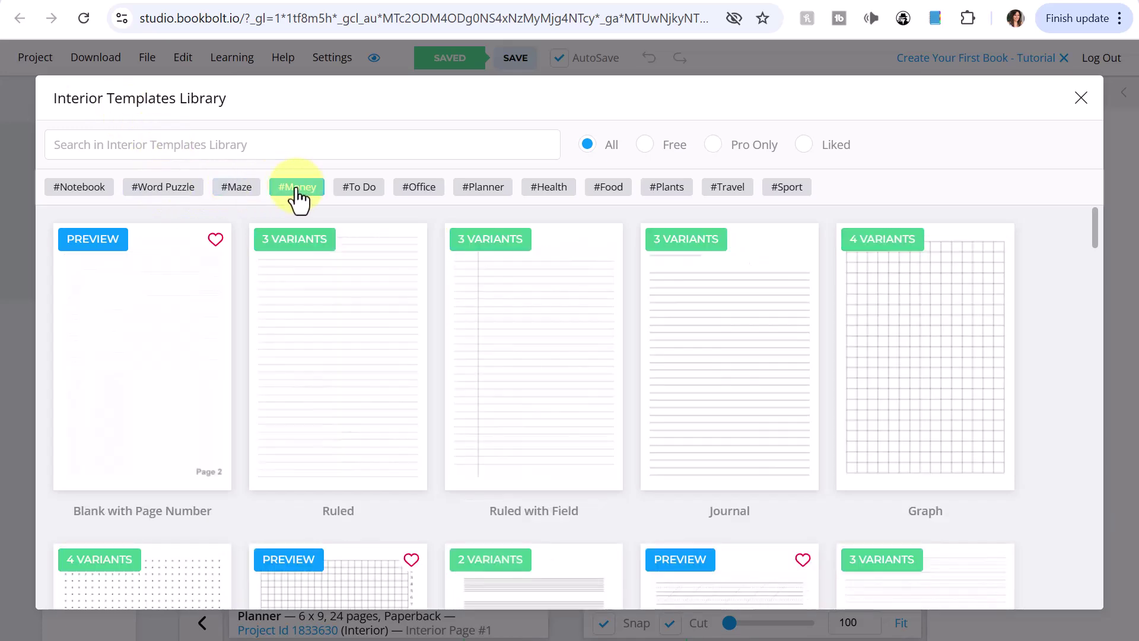
pyautogui.click(362, 191)
pyautogui.click(361, 191)
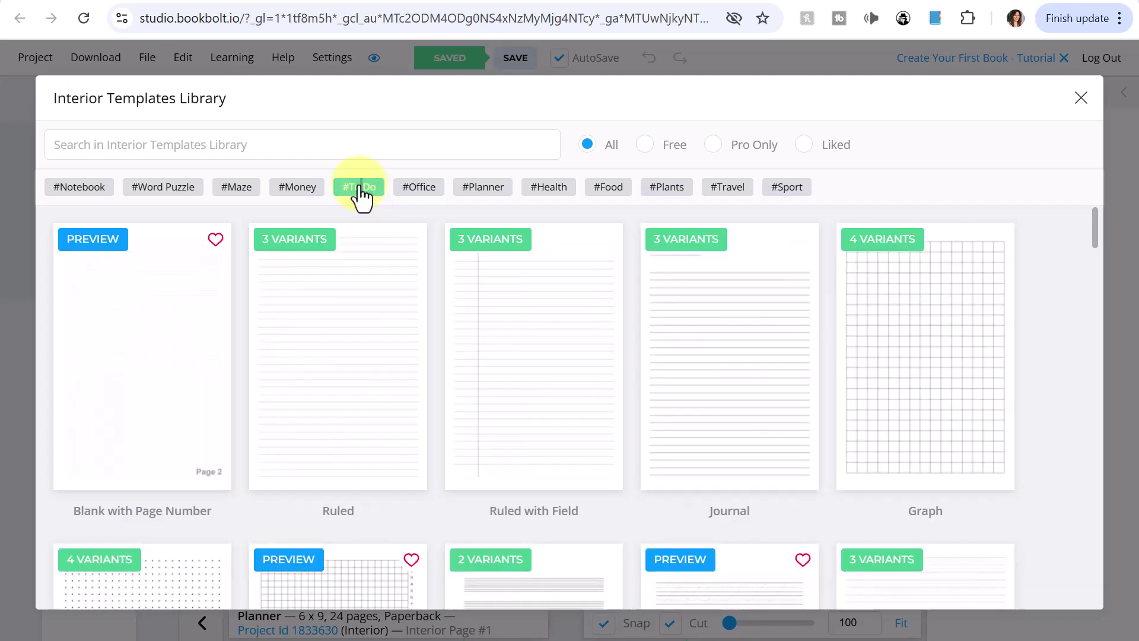
pyautogui.click(421, 197)
pyautogui.click(437, 200)
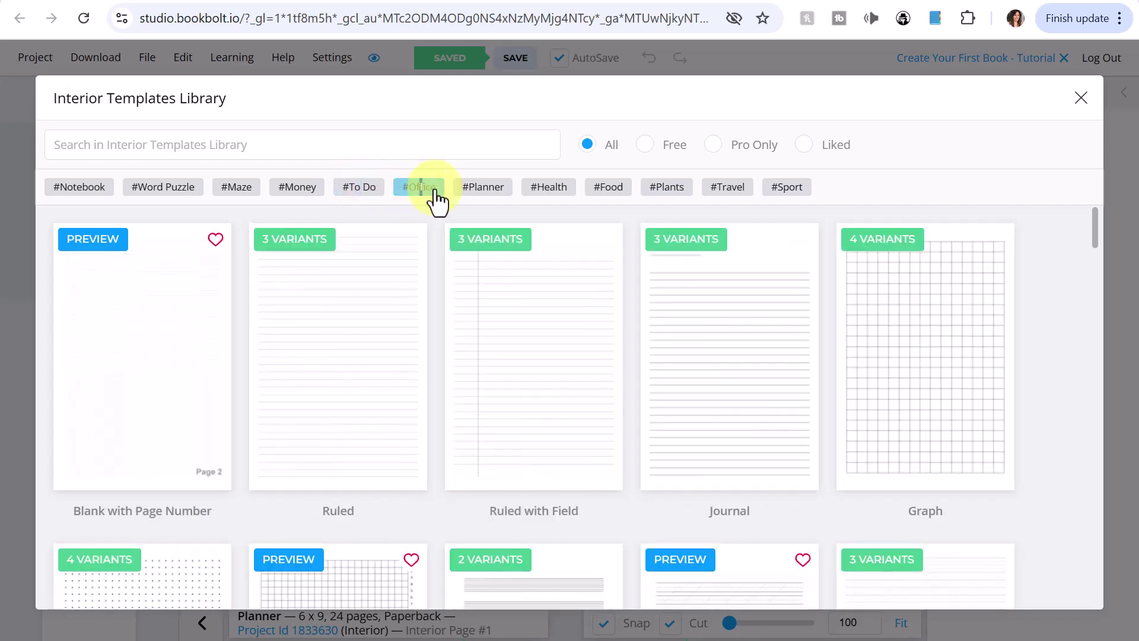
pyautogui.click(483, 196)
pyautogui.click(483, 196)
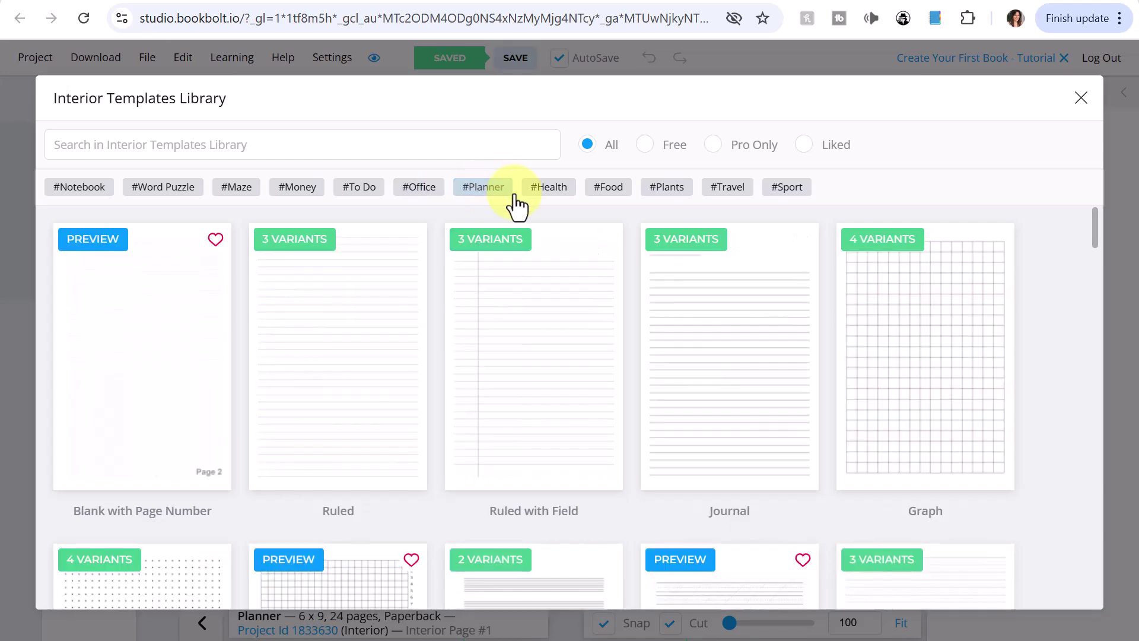
pyautogui.click(549, 197)
pyautogui.click(548, 197)
pyautogui.click(610, 198)
pyautogui.click(610, 198)
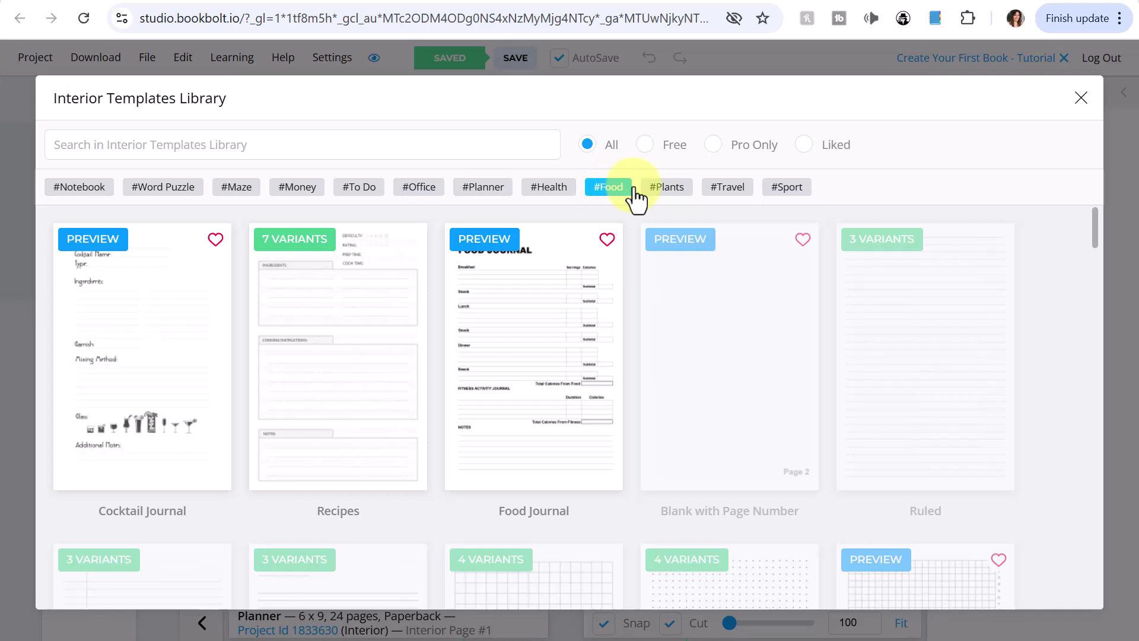
pyautogui.click(674, 200)
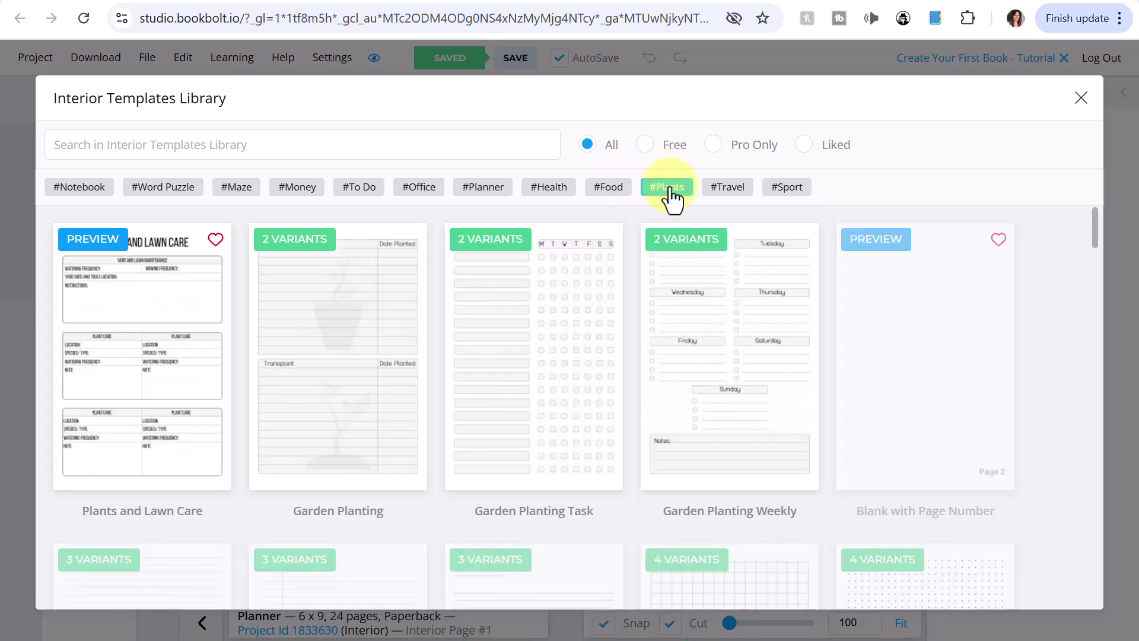
pyautogui.click(730, 196)
pyautogui.click(729, 196)
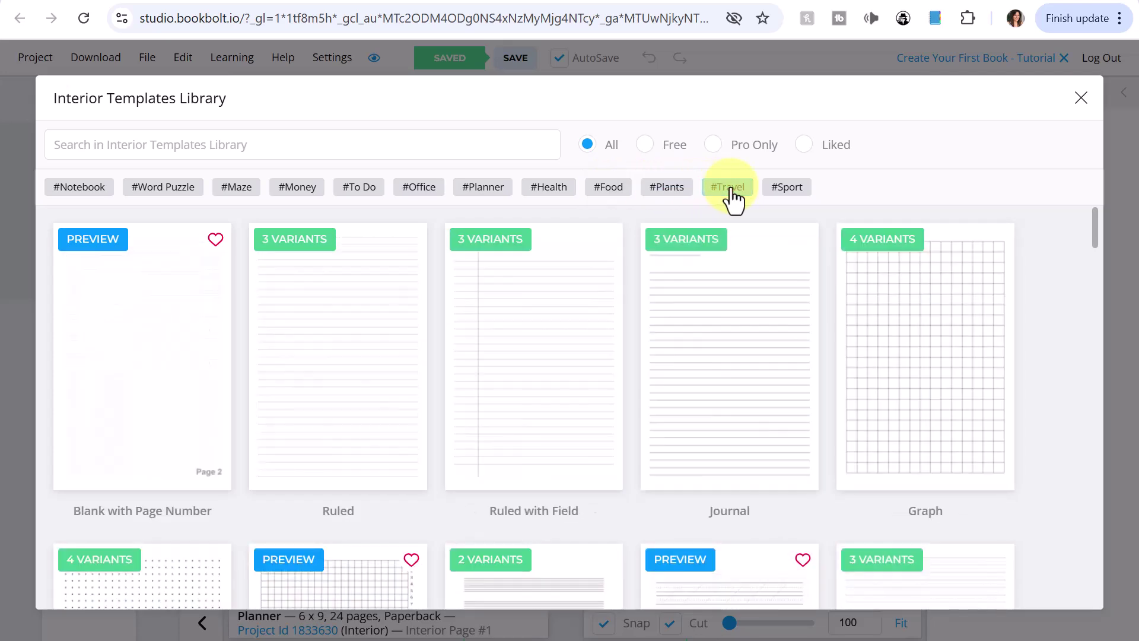
pyautogui.click(784, 200)
pyautogui.click(785, 200)
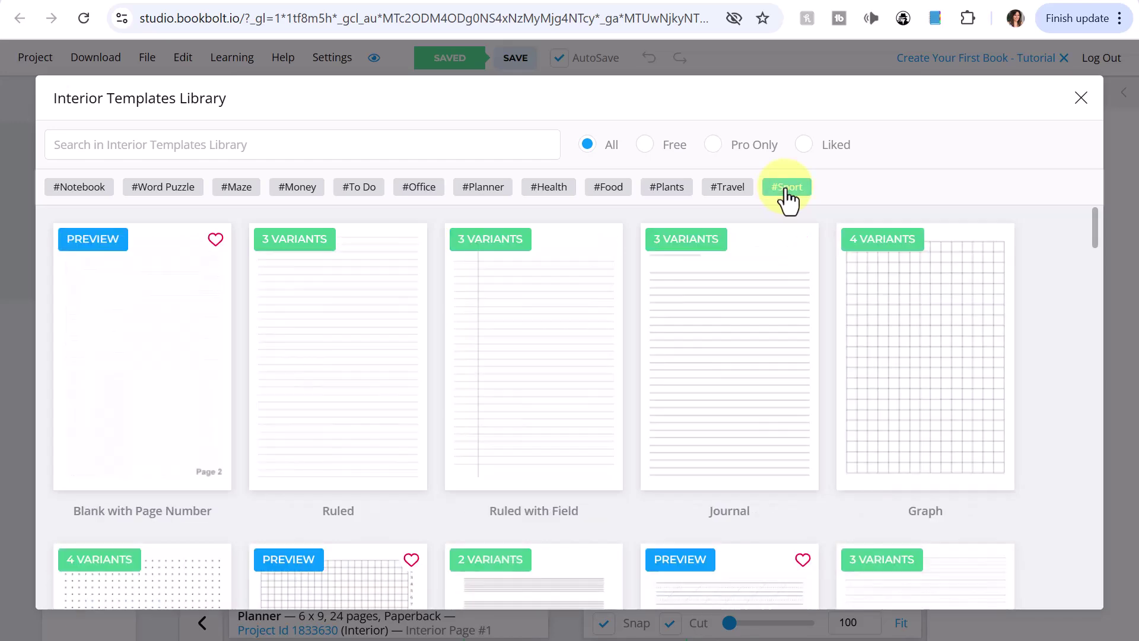
# Filter the templates to the Food category and choose the Food Journal template for use
pyautogui.click(609, 192)
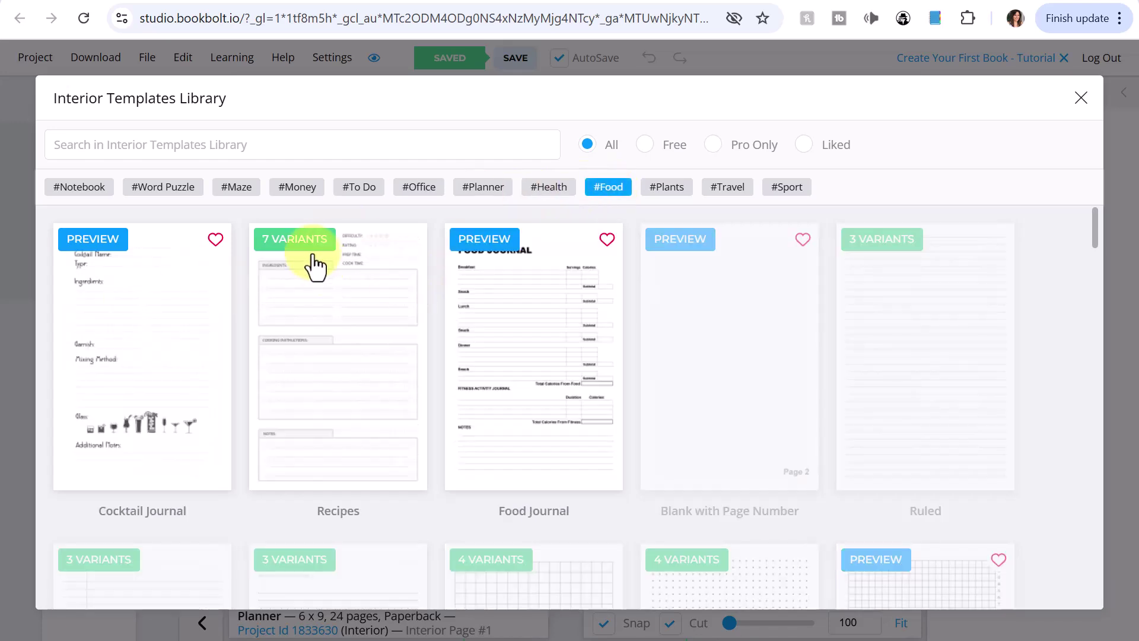
pyautogui.click(486, 239)
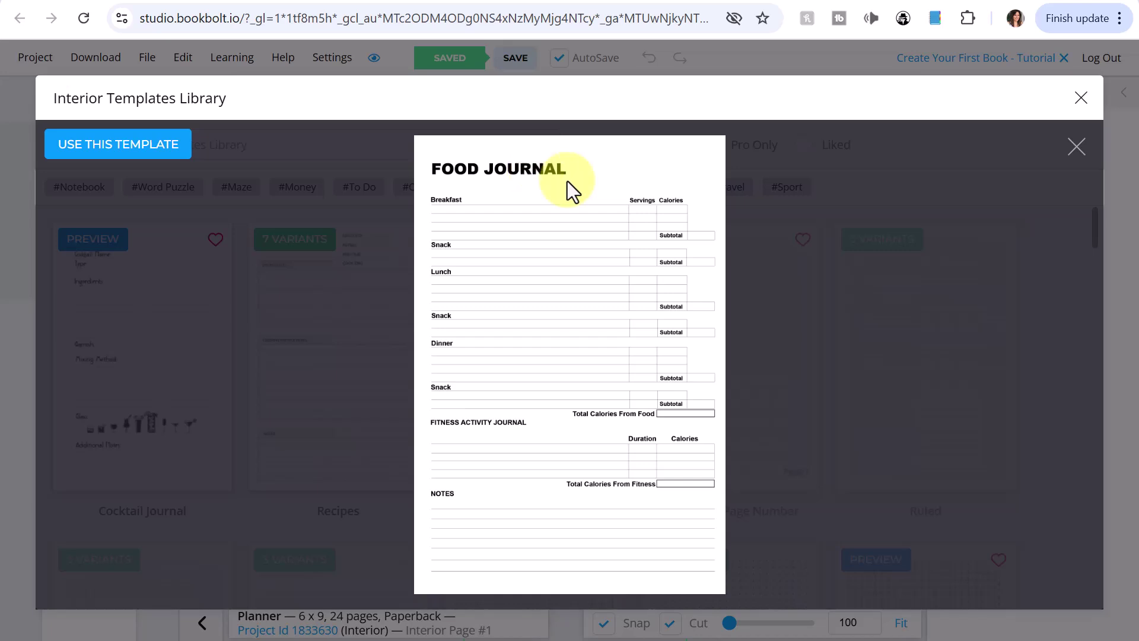
pyautogui.click(145, 156)
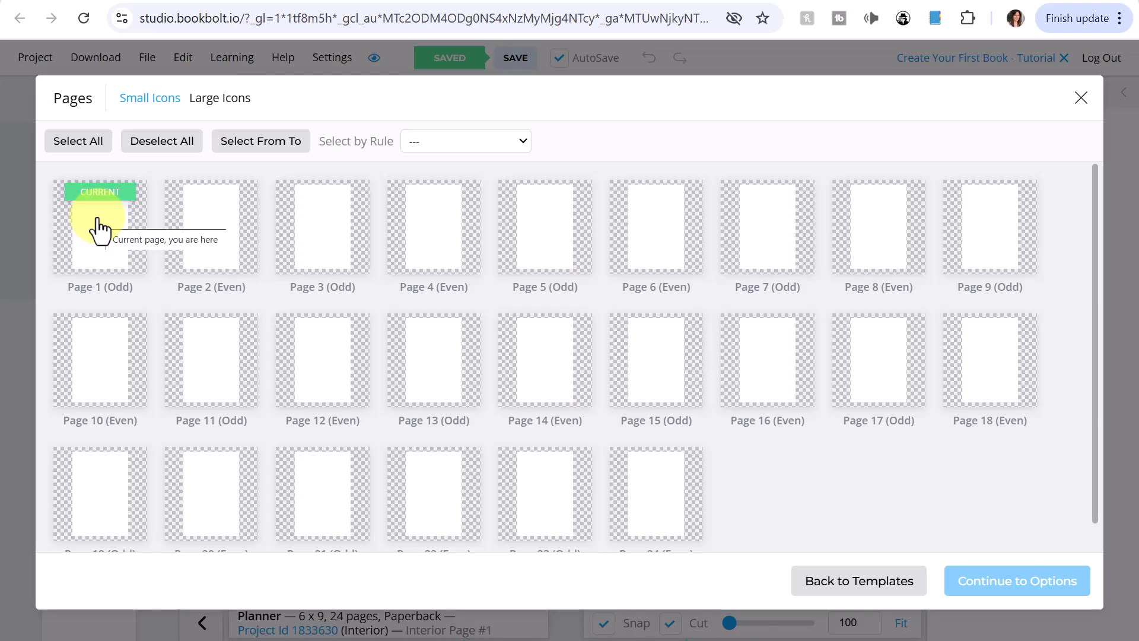
pyautogui.click(86, 155)
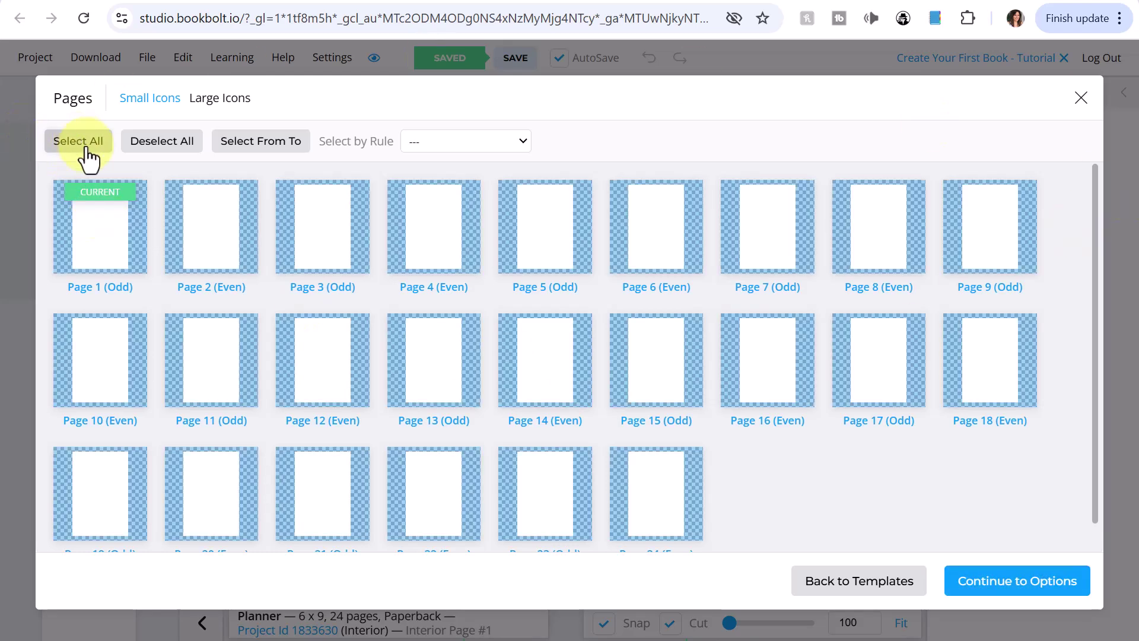
pyautogui.moveTo(1100, 222); pyautogui.dragTo(1105, 152)
pyautogui.click(168, 149)
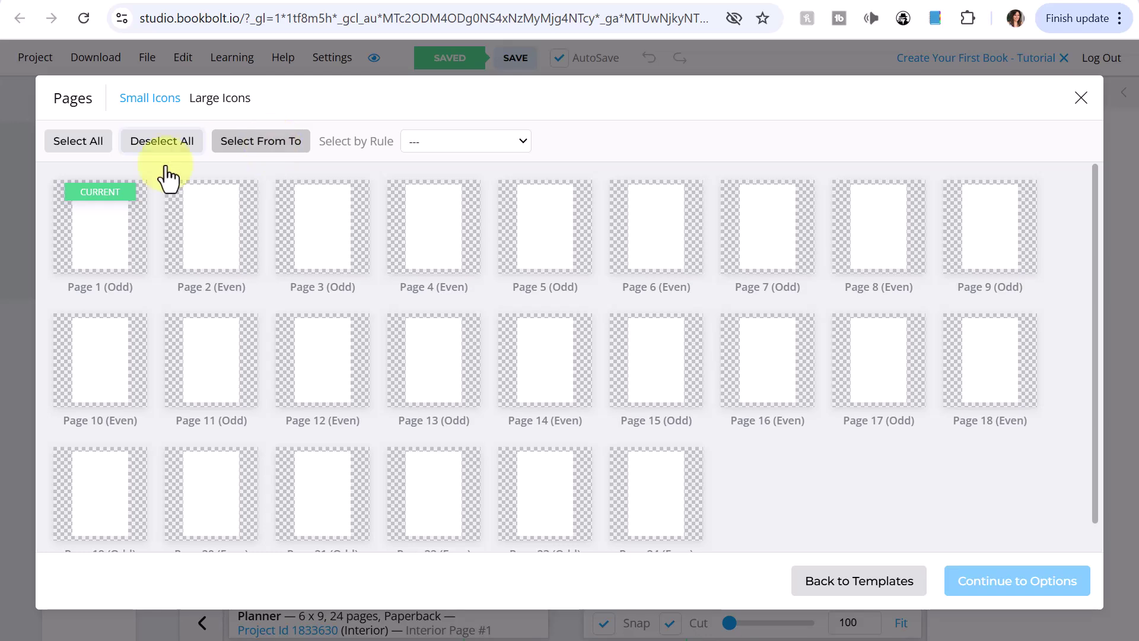
# Apply the Food Journal template to pages 1 to 10 with Amazon KDP Guidelines, aspect ratio kept and one template per page
pyautogui.click(268, 150)
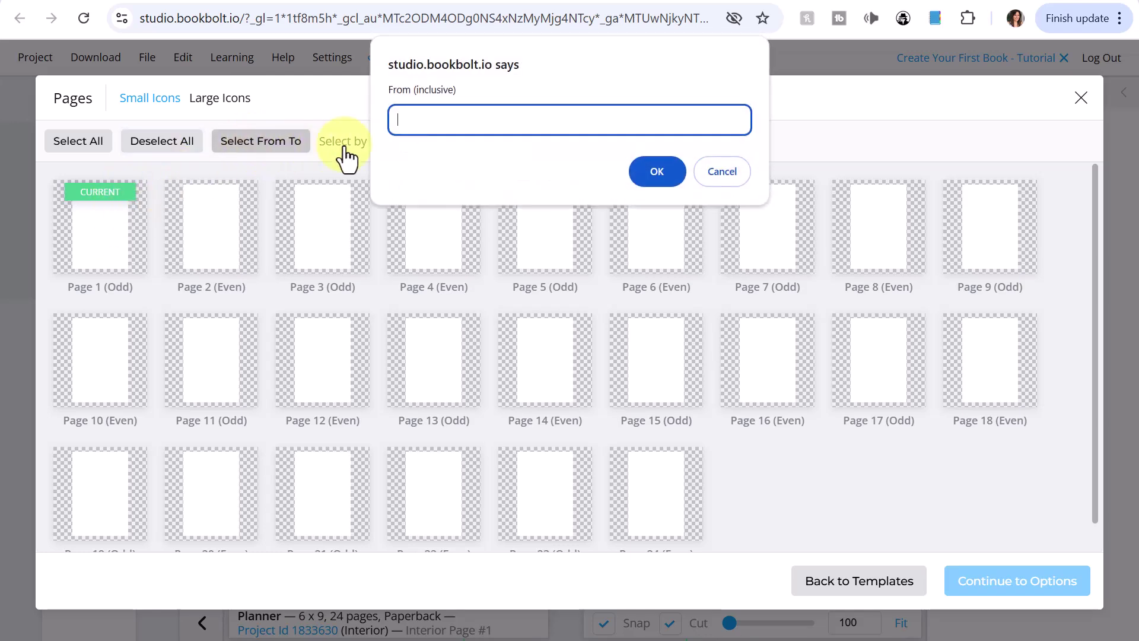
pyautogui.write('1')
pyautogui.click(657, 172)
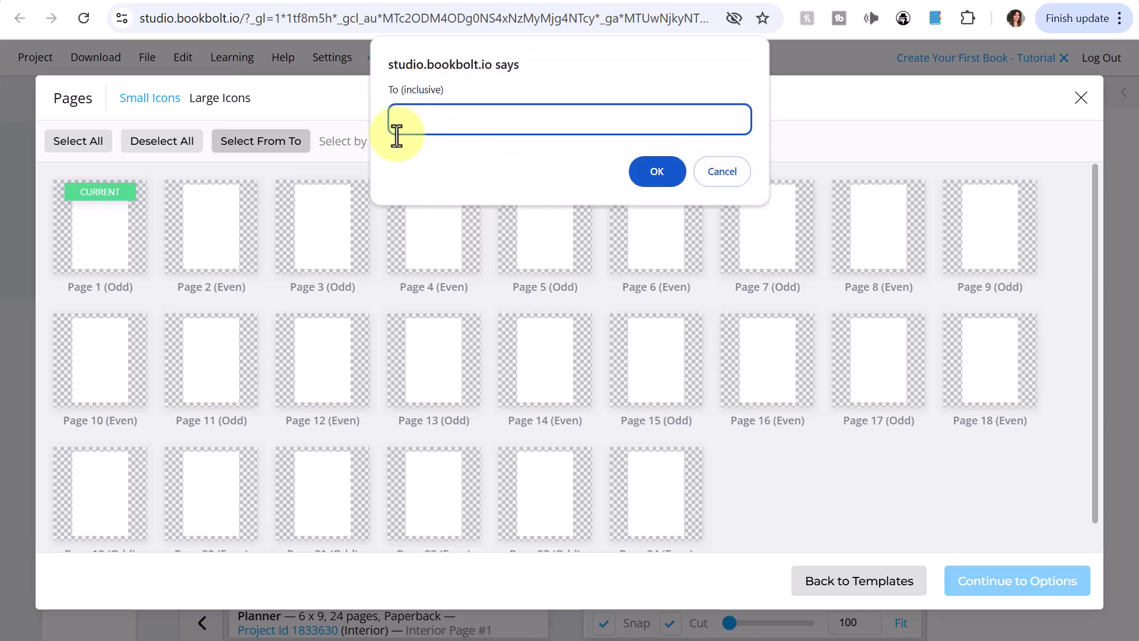
pyautogui.write('10')
pyautogui.click(656, 169)
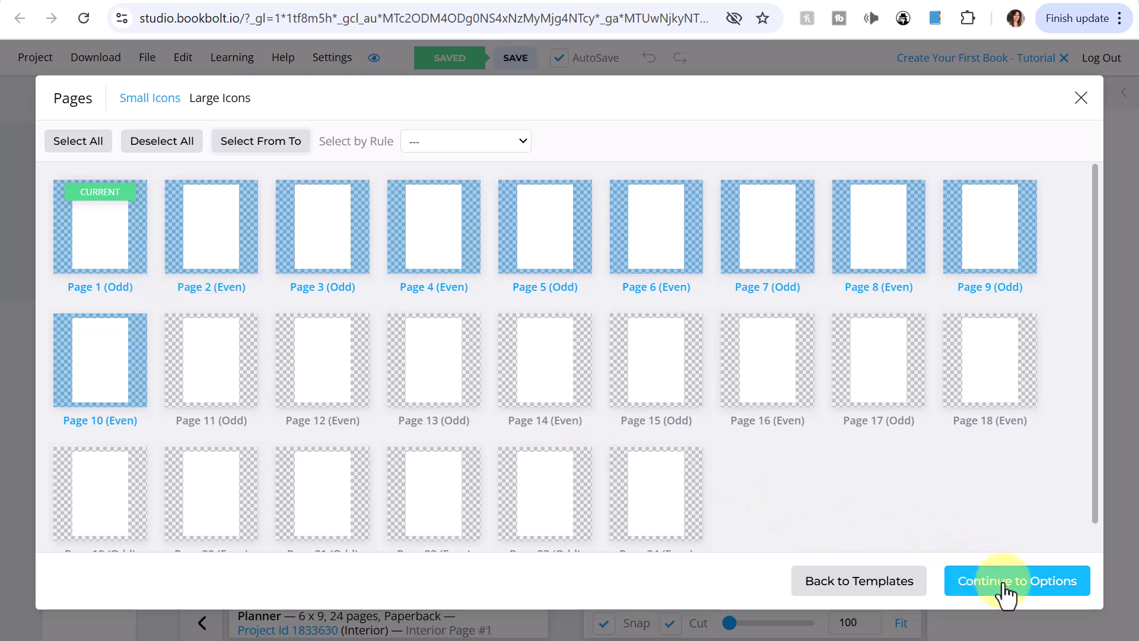
pyautogui.click(1007, 591)
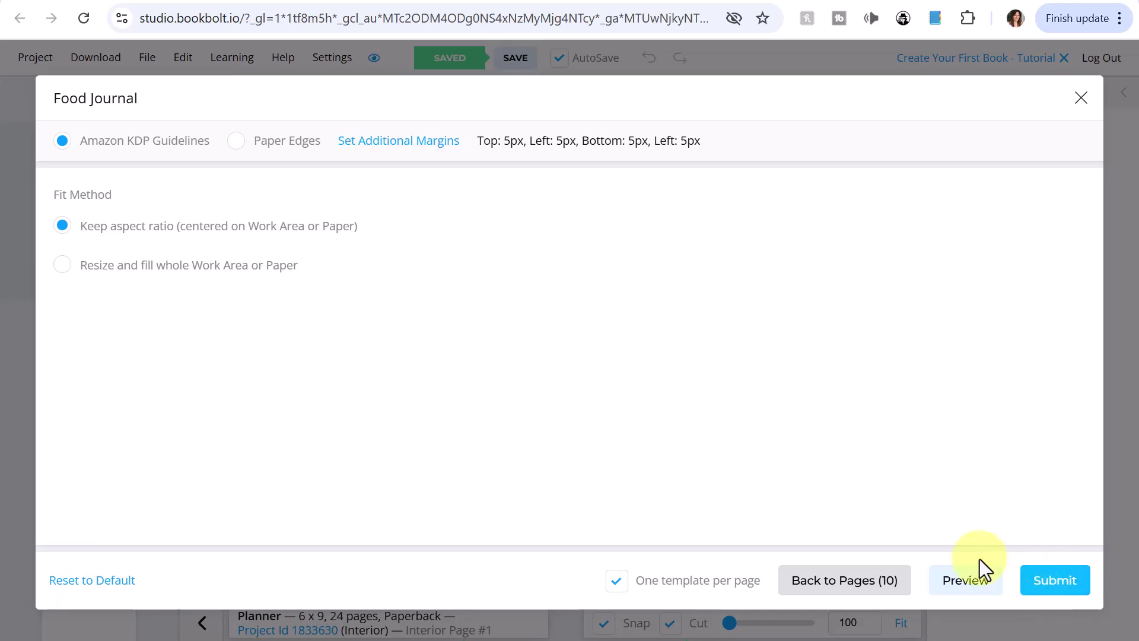
pyautogui.click(1059, 587)
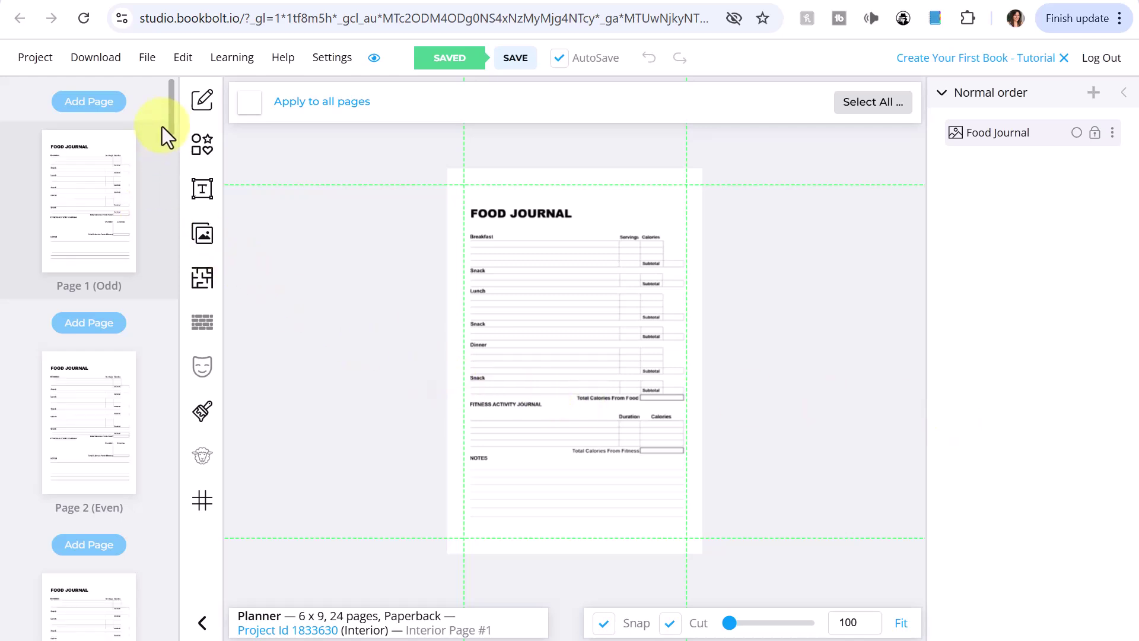
pyautogui.moveTo(171, 115)
pyautogui.mouseDown()
pyautogui.moveTo(188, 349)
pyautogui.moveTo(190, 114)
pyautogui.moveTo(221, 122)
pyautogui.mouseUp()
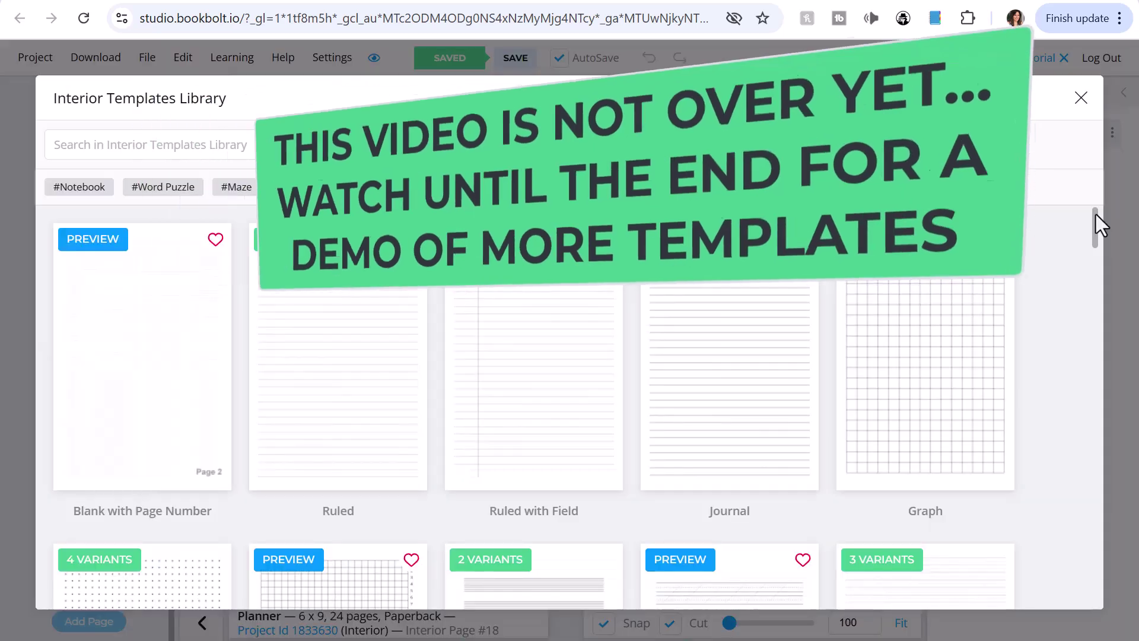
# Preview the Room Grid template in the Interior Templates Library
pyautogui.scroll(-5, 1095, 215)
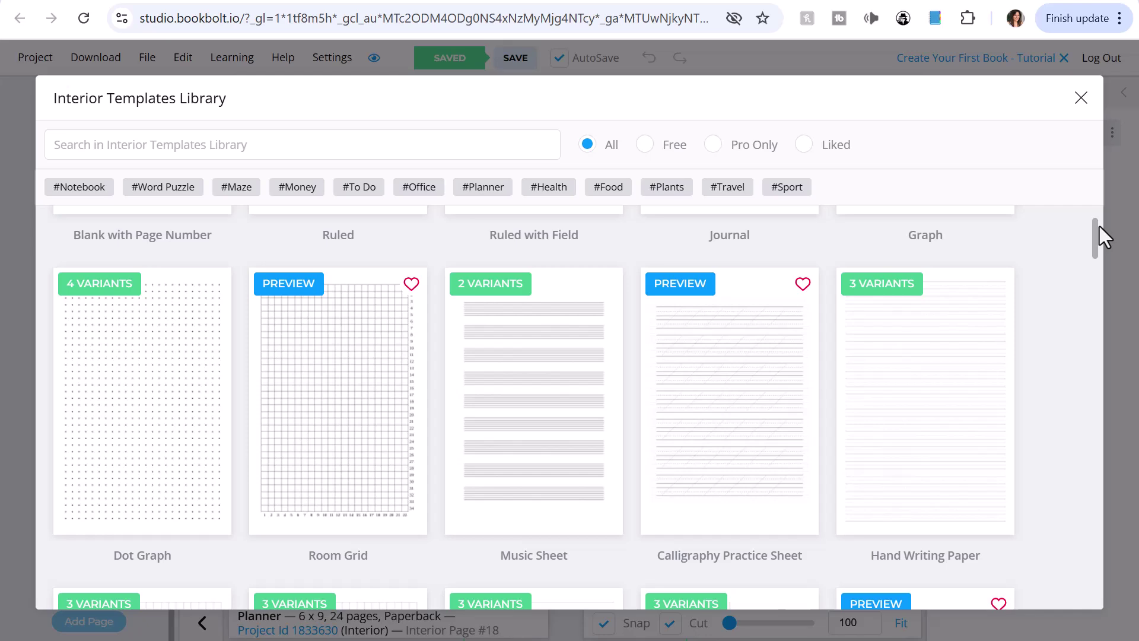
pyautogui.scroll(-1, 1099, 226)
pyautogui.click(306, 265)
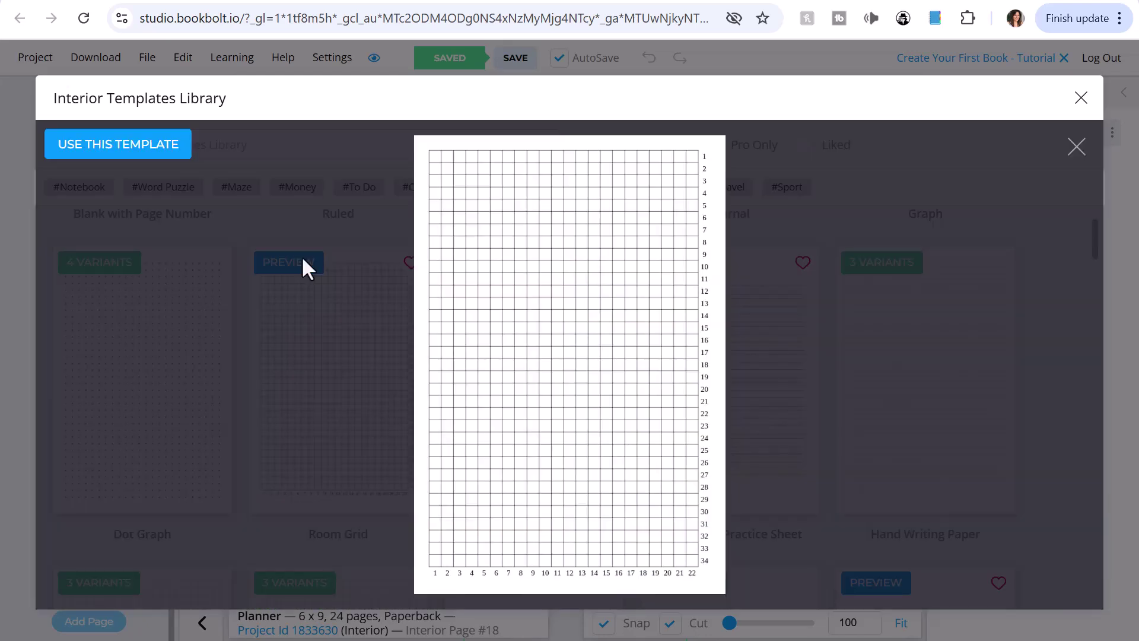
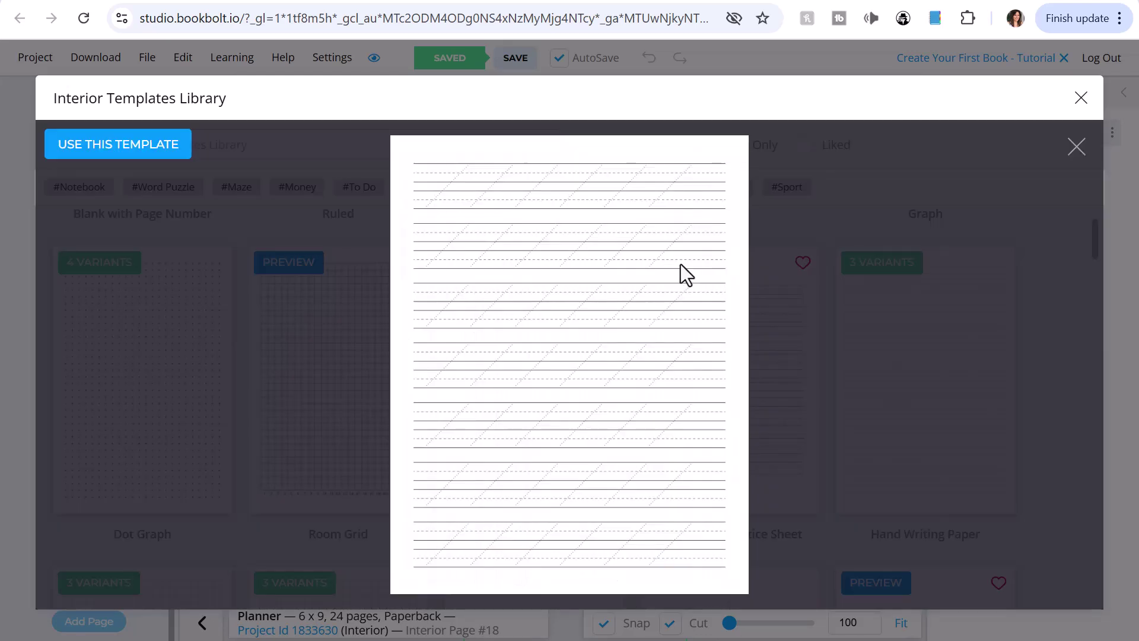
# Leave the handwriting practice sheet preview and preview the MineFinder template at full size
pyautogui.click(1075, 149)
pyautogui.moveTo(1095, 233); pyautogui.dragTo(1104, 248)
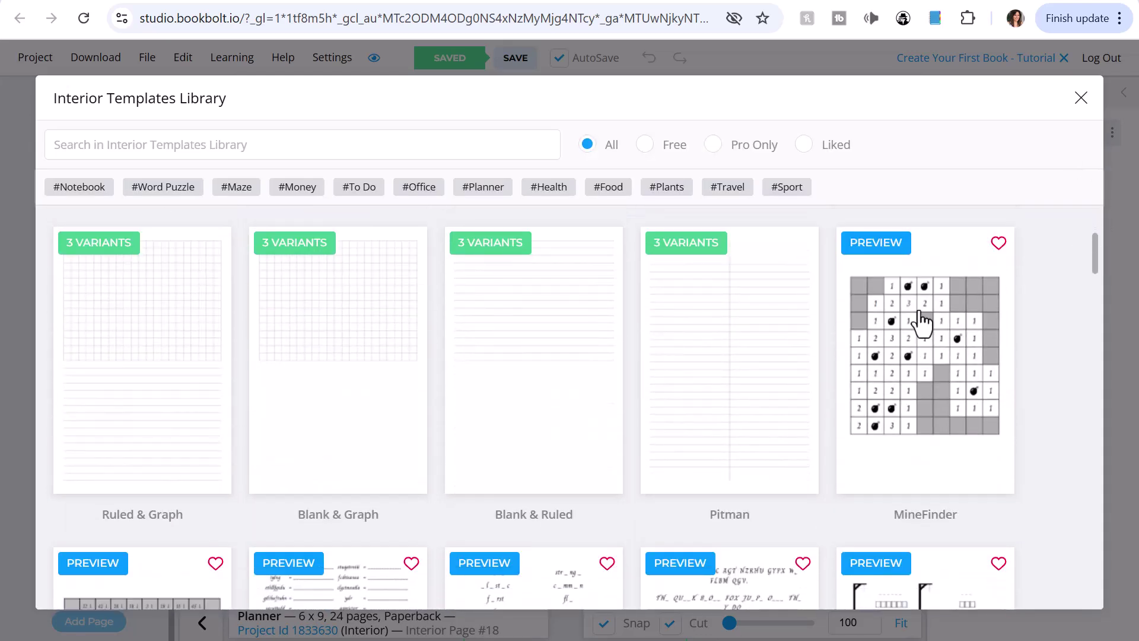
pyautogui.click(876, 243)
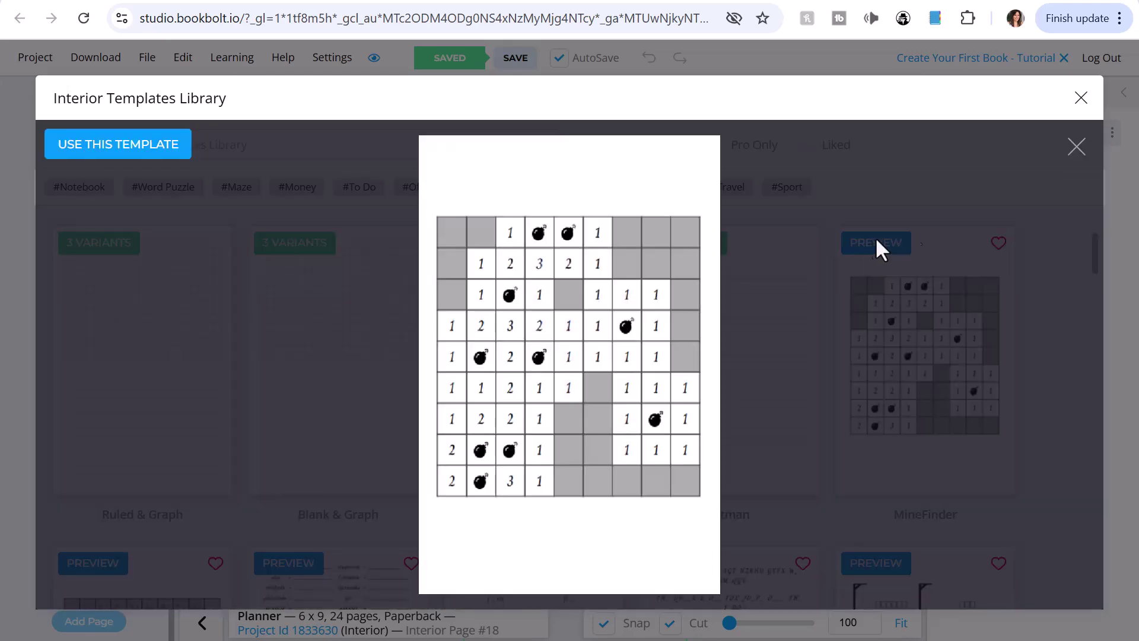
pyautogui.click(1075, 149)
# Preview the Word Scramble and Hangman puzzle templates, closing each preview after viewing it
pyautogui.moveTo(1093, 254); pyautogui.dragTo(1106, 264)
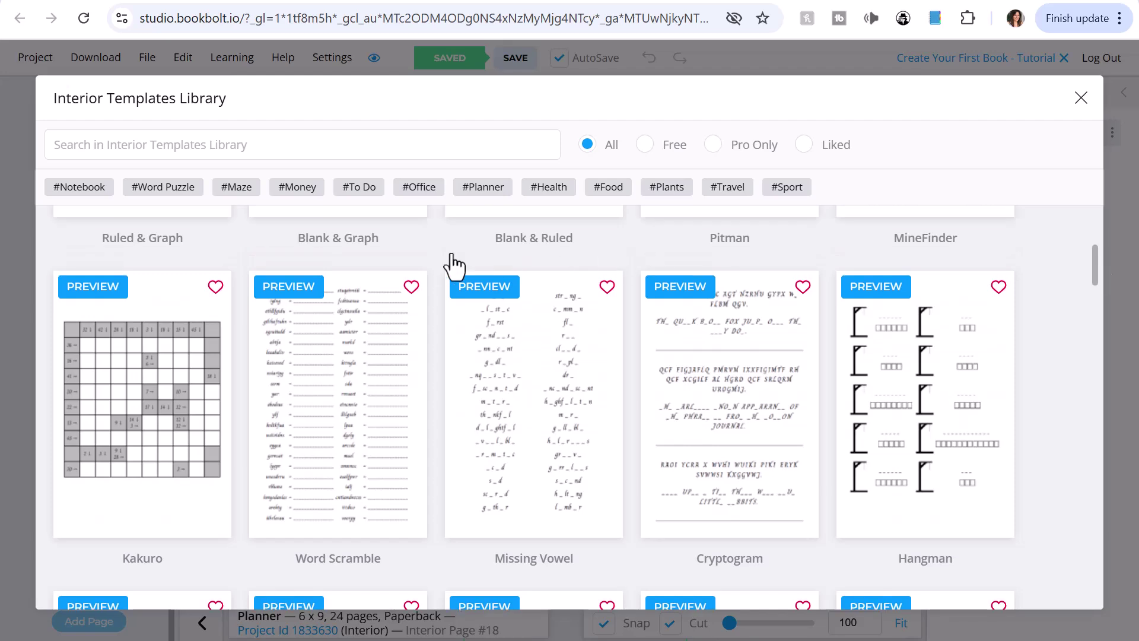
pyautogui.click(301, 286)
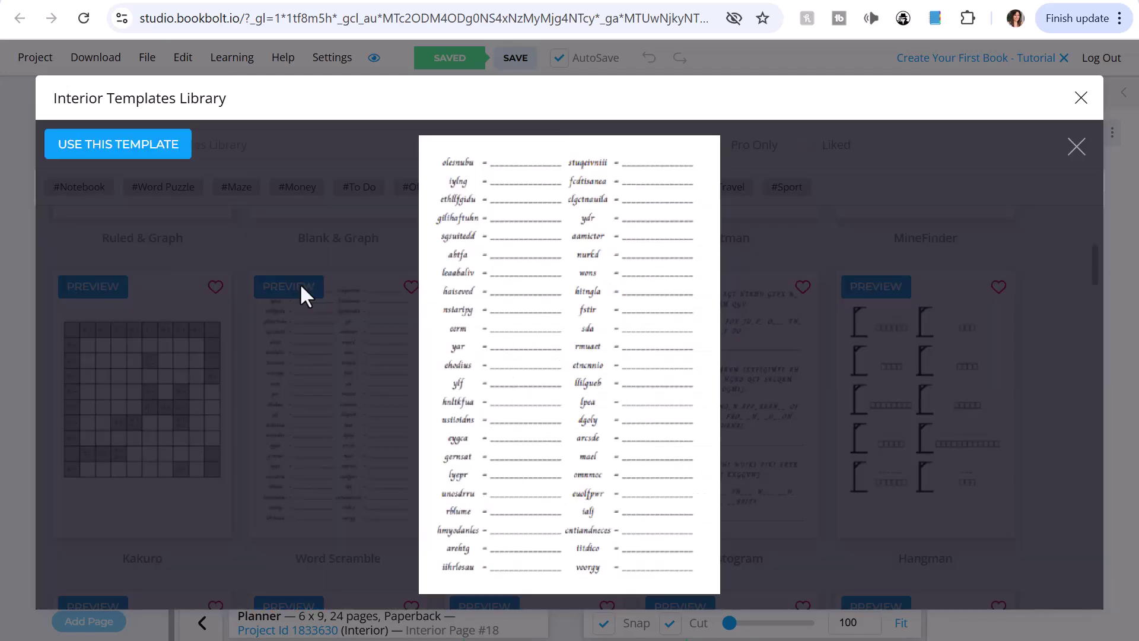
pyautogui.click(1077, 147)
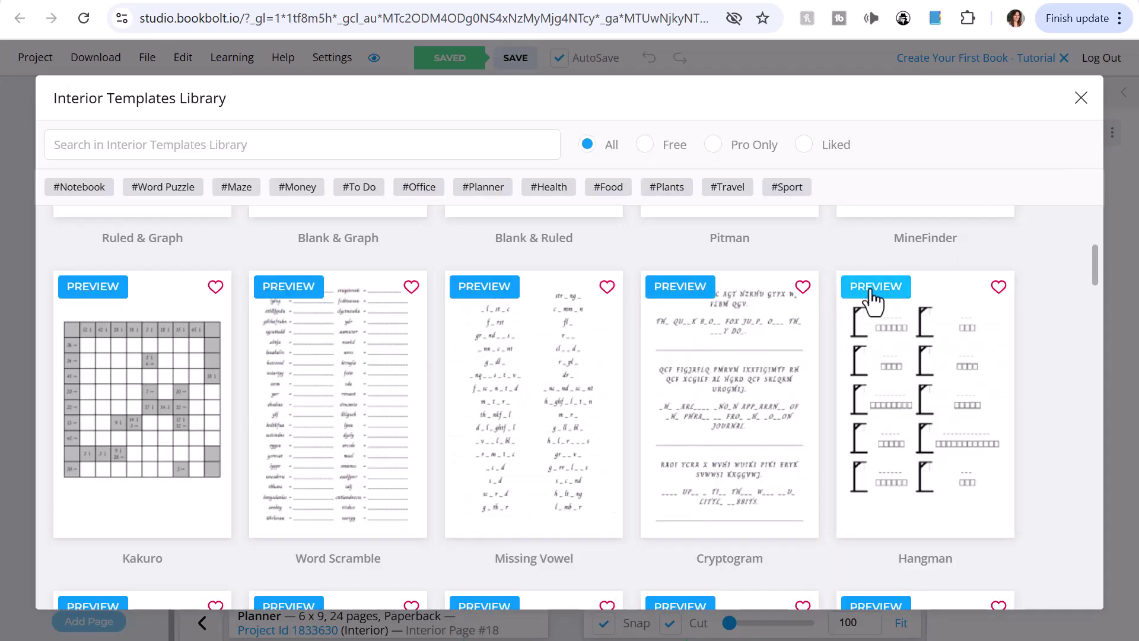
pyautogui.click(874, 287)
pyautogui.click(1078, 147)
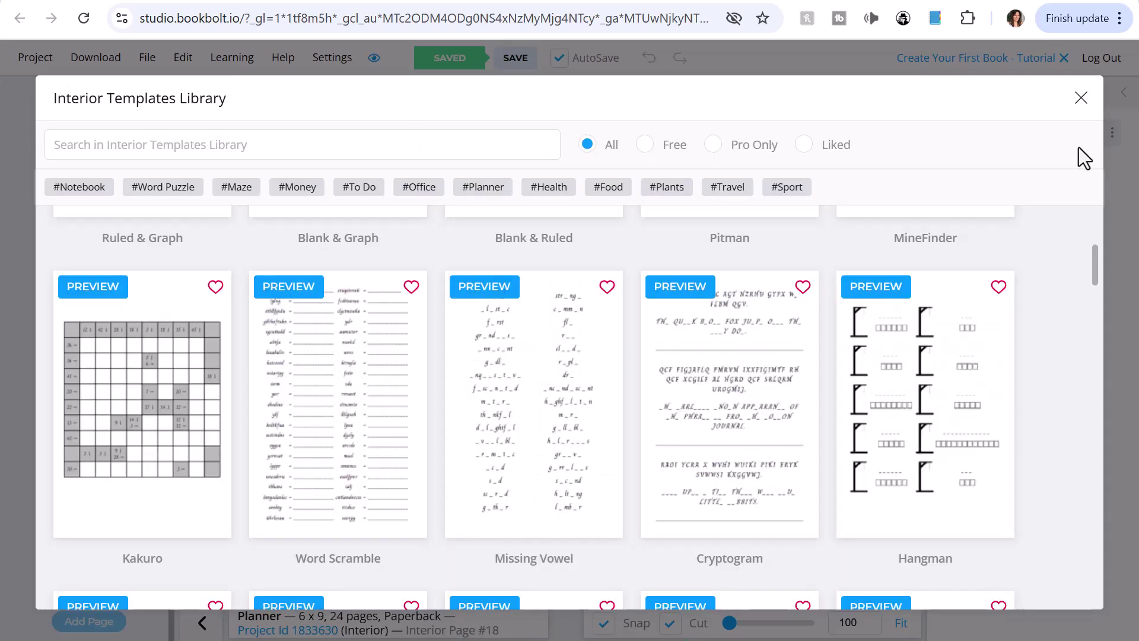
# Preview the Crossword and Sudoku templates, closing each preview to return to the template list
pyautogui.scroll(-5, 1097, 265)
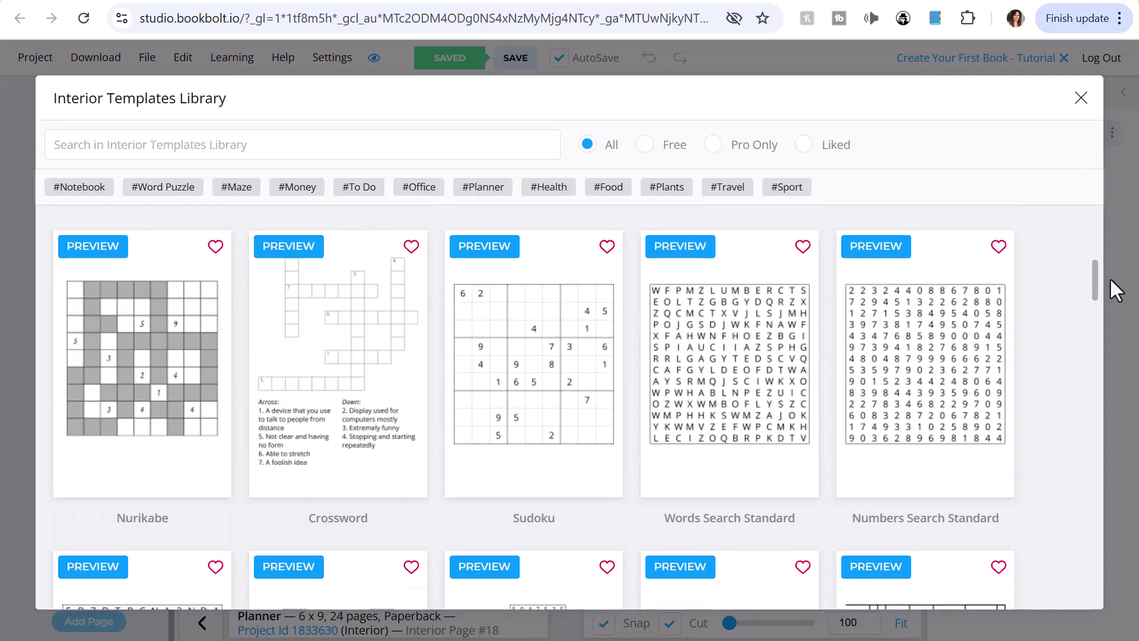
pyautogui.click(303, 247)
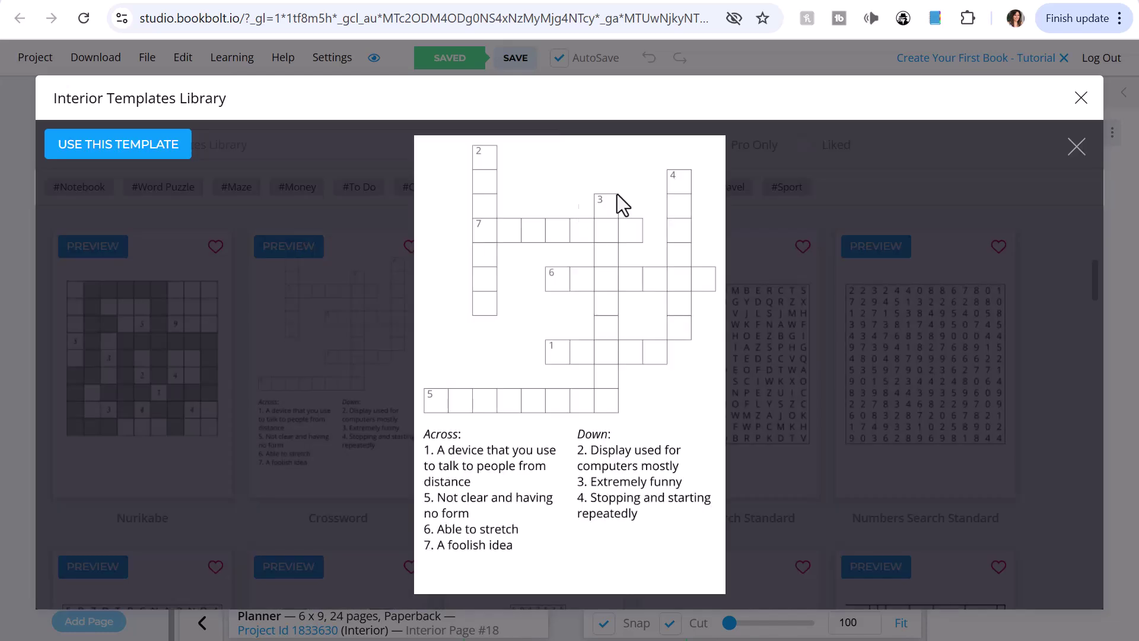
pyautogui.click(1077, 149)
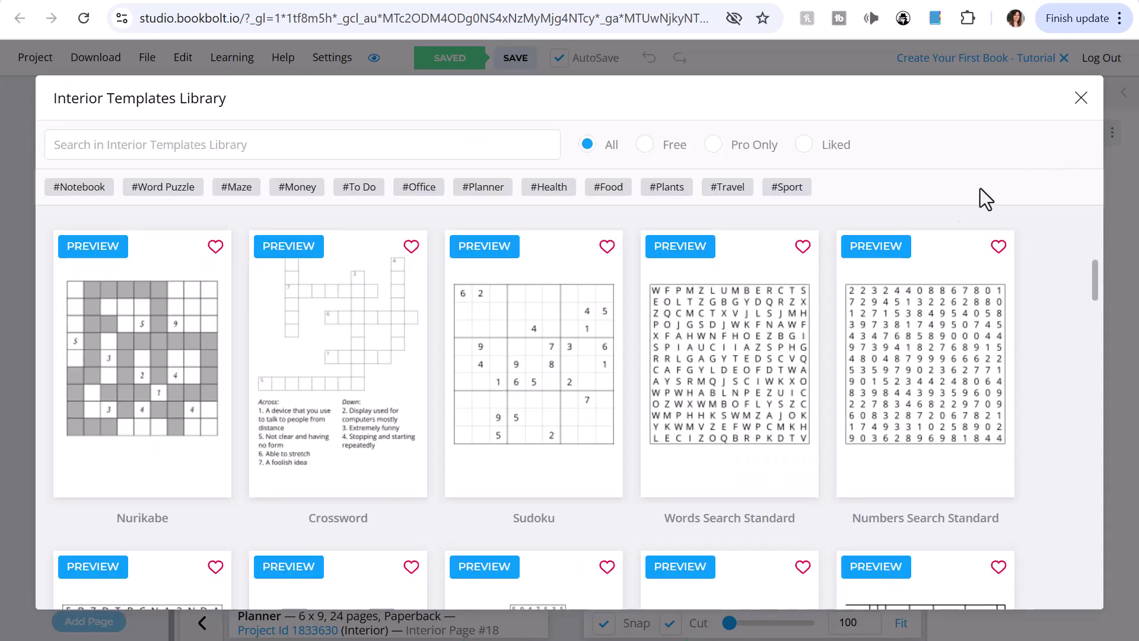
pyautogui.click(491, 252)
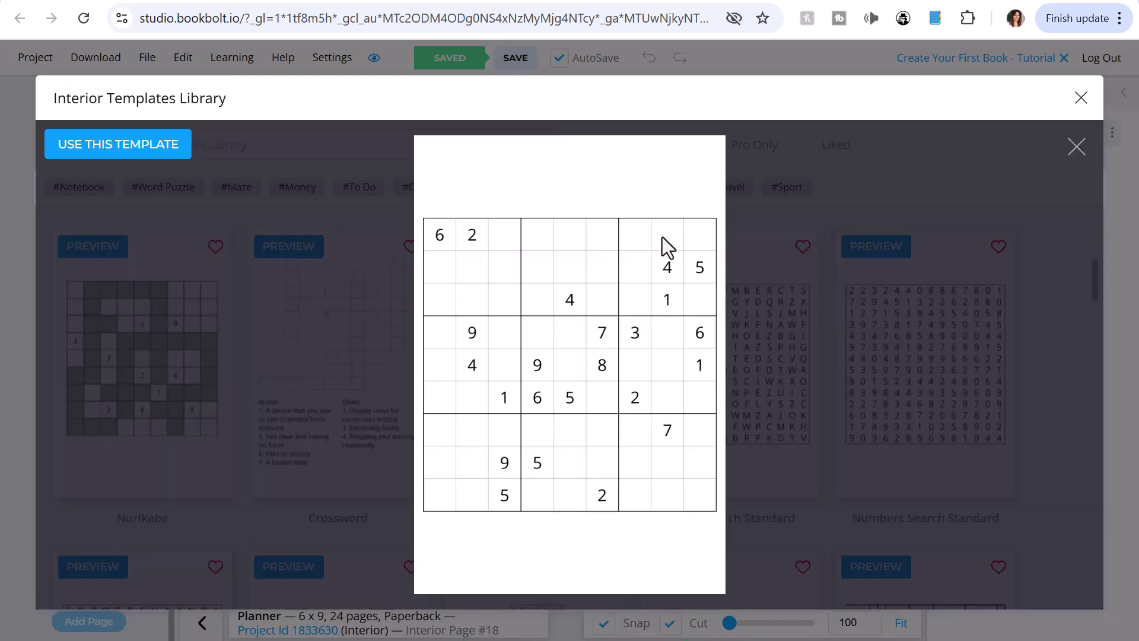
pyautogui.click(1075, 148)
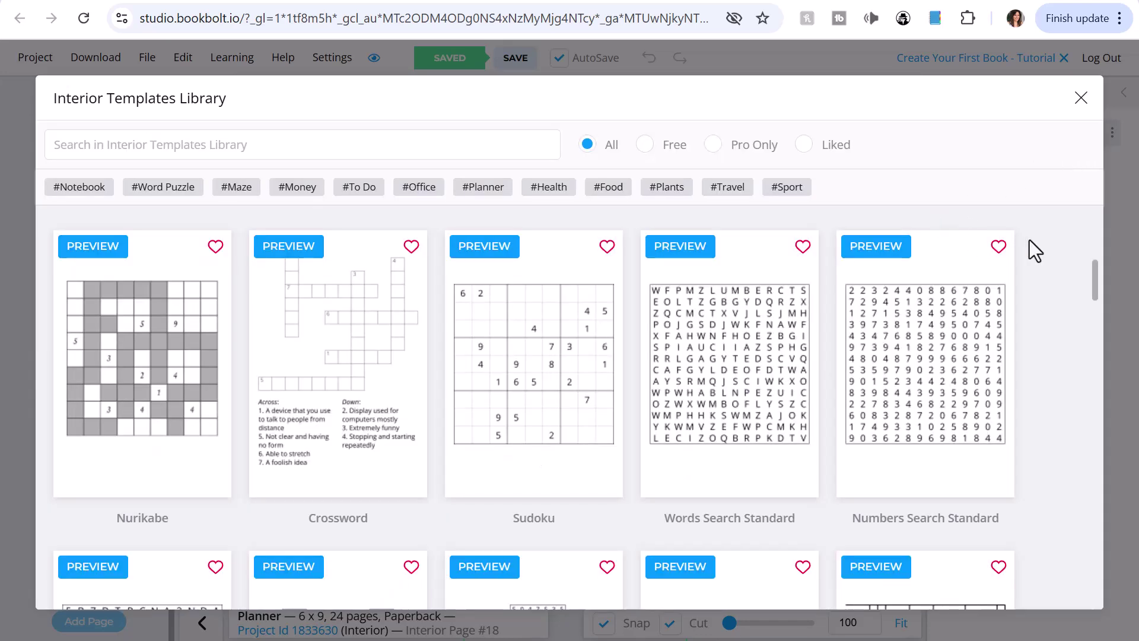
# Preview the Circular (triangular lattice) Maze template and return to the template list
pyautogui.moveTo(1096, 270); pyautogui.dragTo(1098, 300)
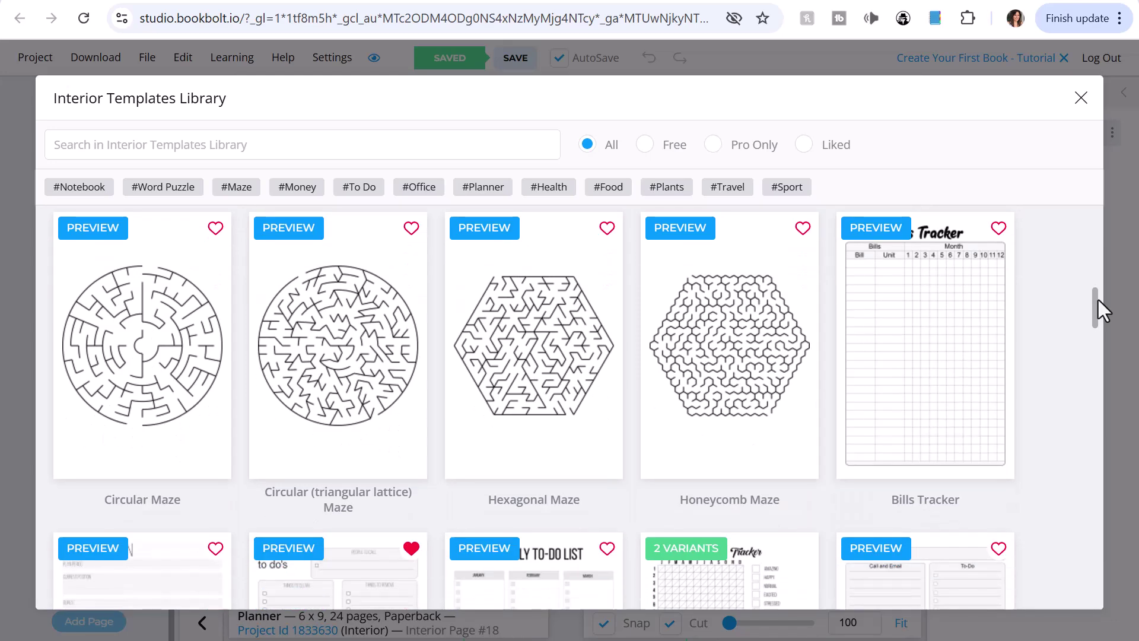
pyautogui.click(300, 230)
pyautogui.click(1076, 146)
# Open the Mood Tracker variants, preview Mood Tracker (Blank), and return to the full template list
pyautogui.moveTo(1098, 301); pyautogui.dragTo(1095, 319)
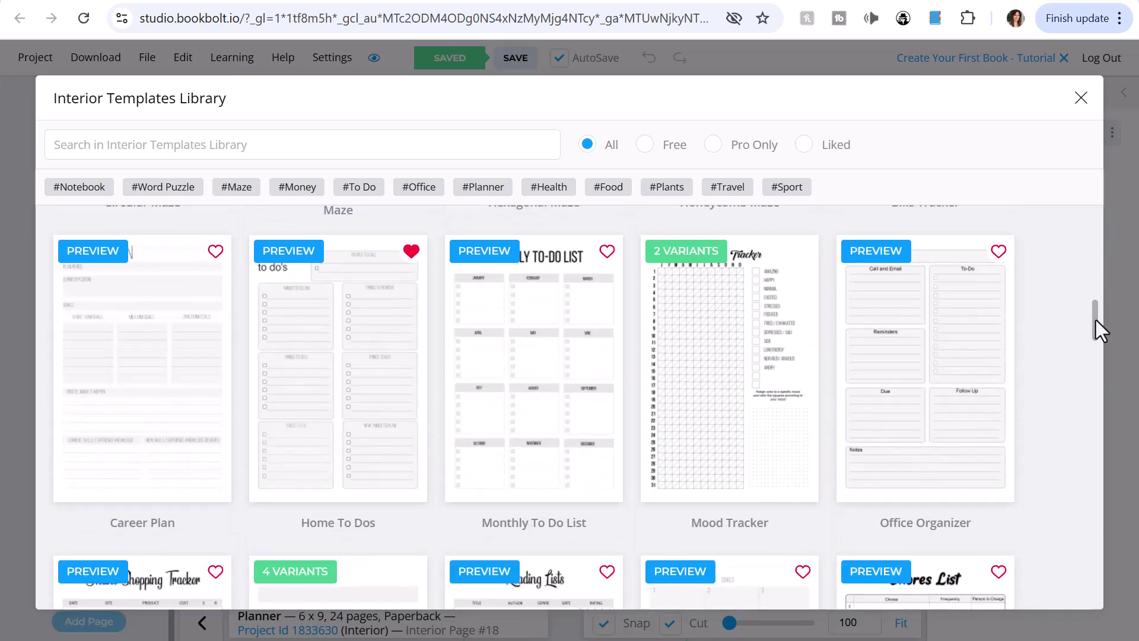
pyautogui.click(703, 340)
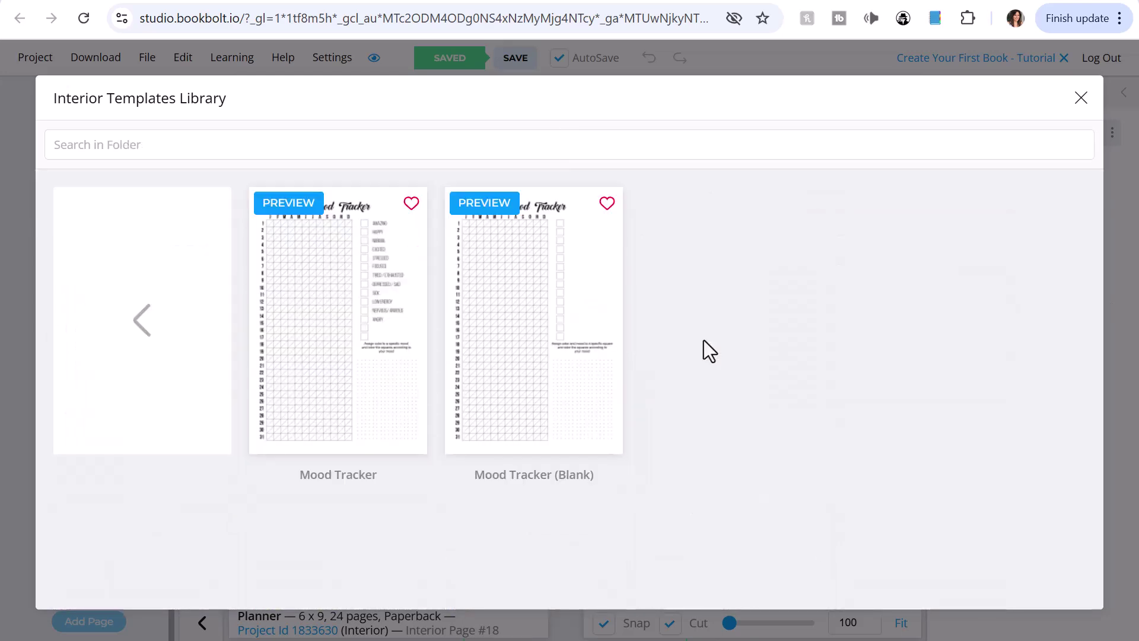
pyautogui.click(475, 203)
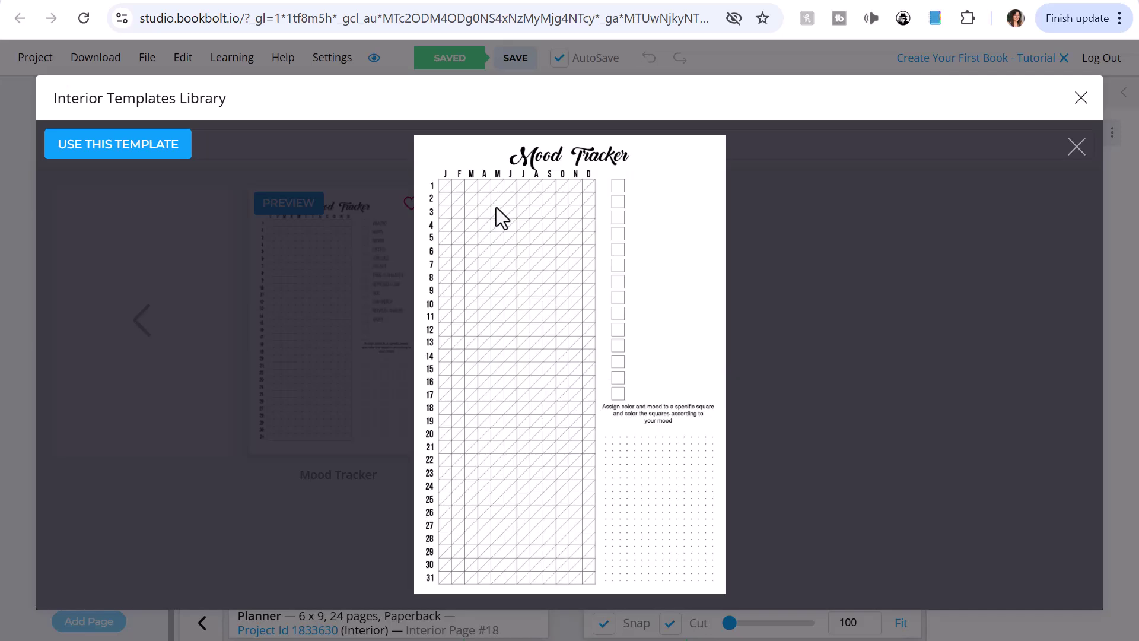
pyautogui.click(1074, 148)
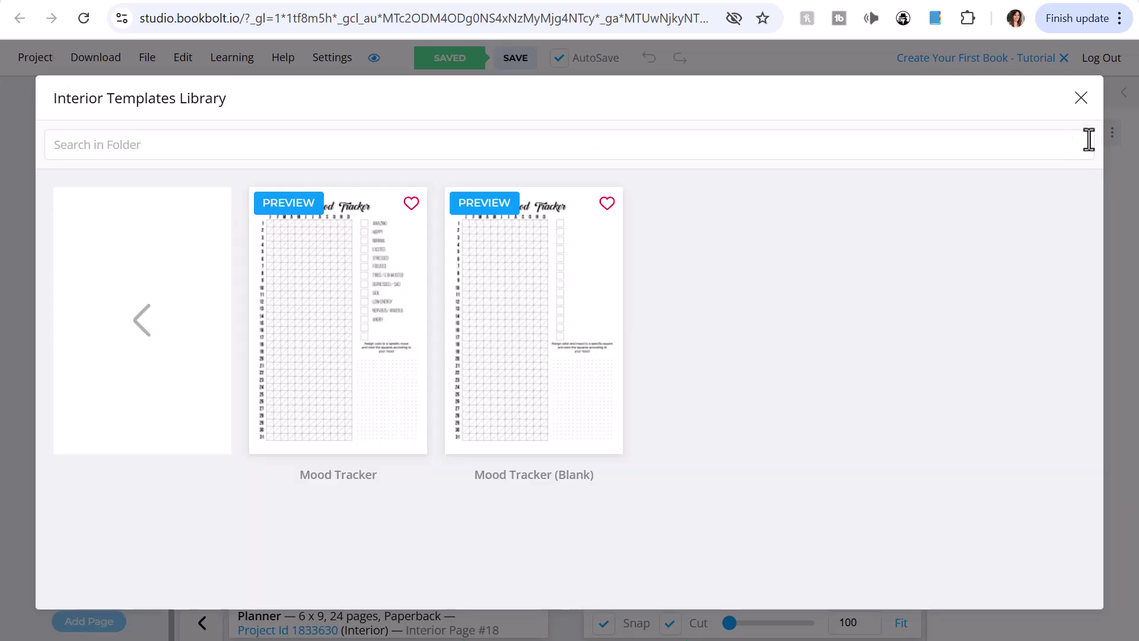
pyautogui.click(142, 323)
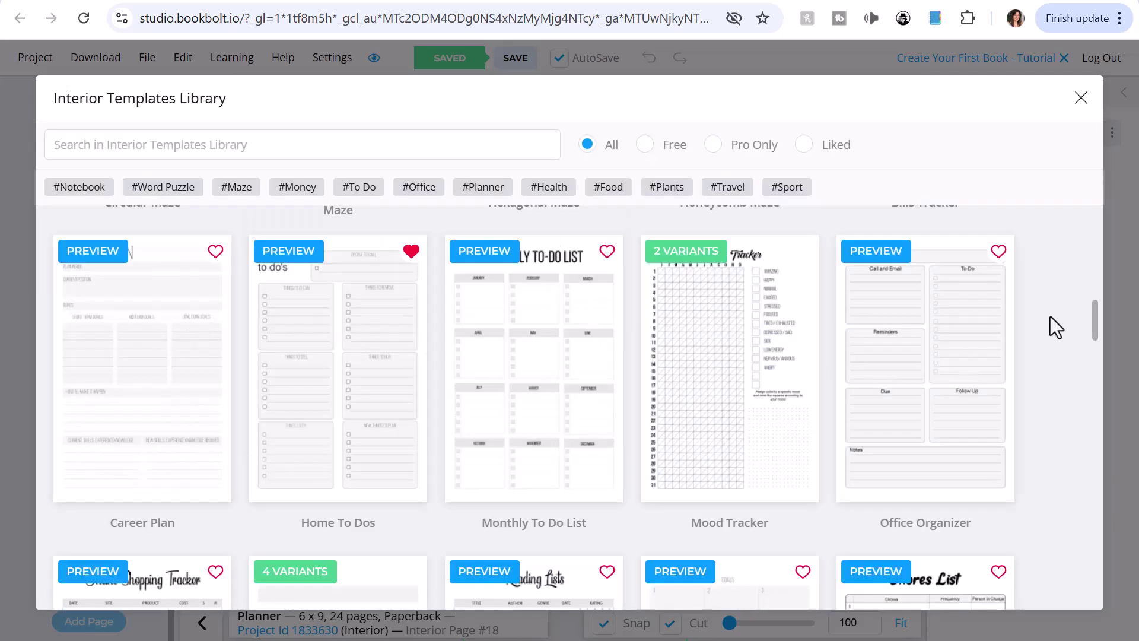
# Preview the Reseller Planner template and close its preview
pyautogui.scroll(-5, 1099, 318)
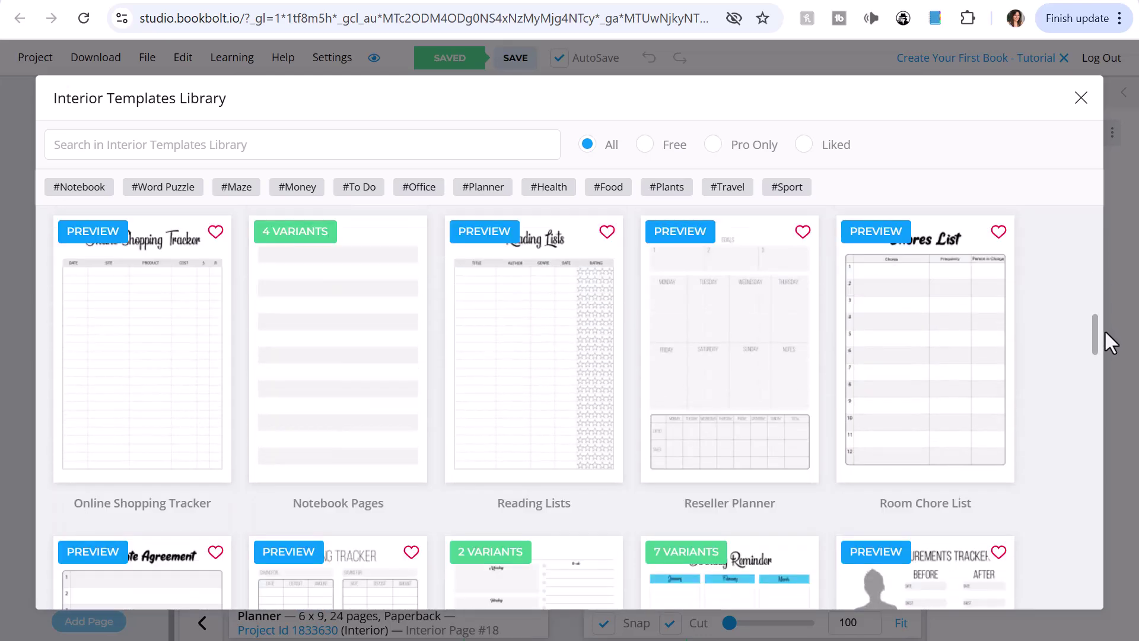
pyautogui.click(695, 232)
pyautogui.click(1076, 147)
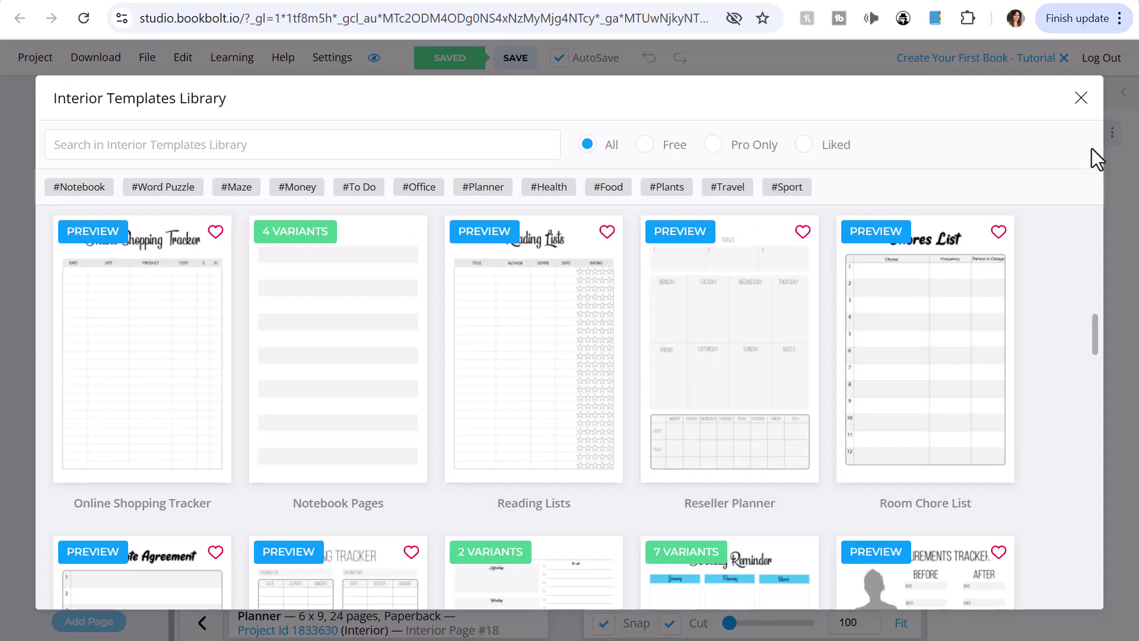
# Look through the Birthday Reminder variants, preview Birthday Reminder (Yellow), and return to the full template list
pyautogui.scroll(-5, 1098, 337)
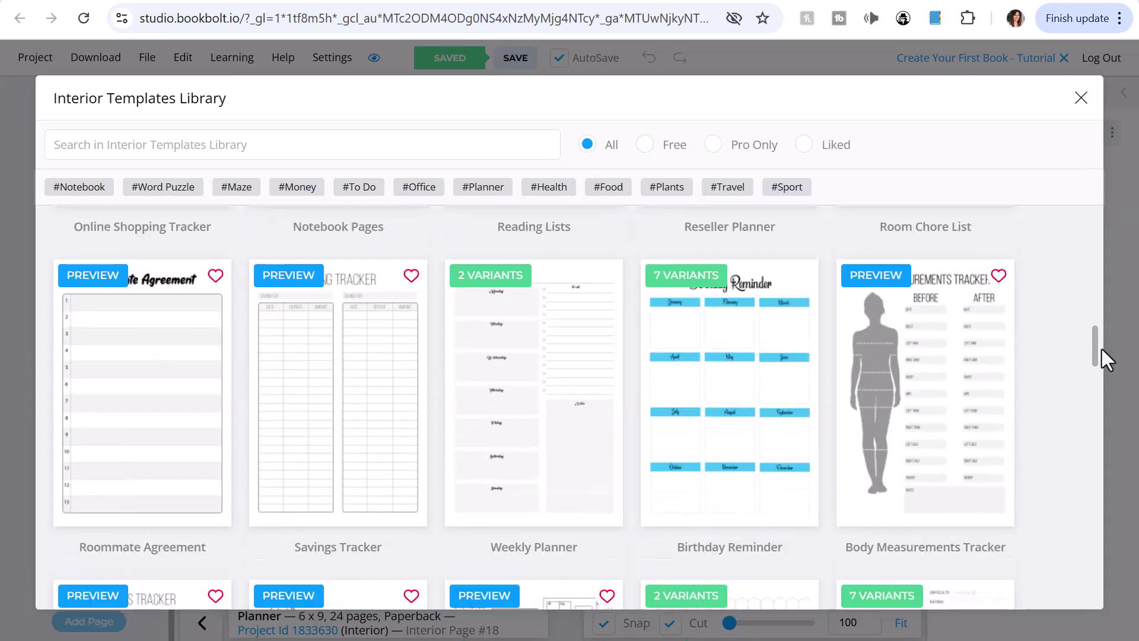
pyautogui.click(689, 260)
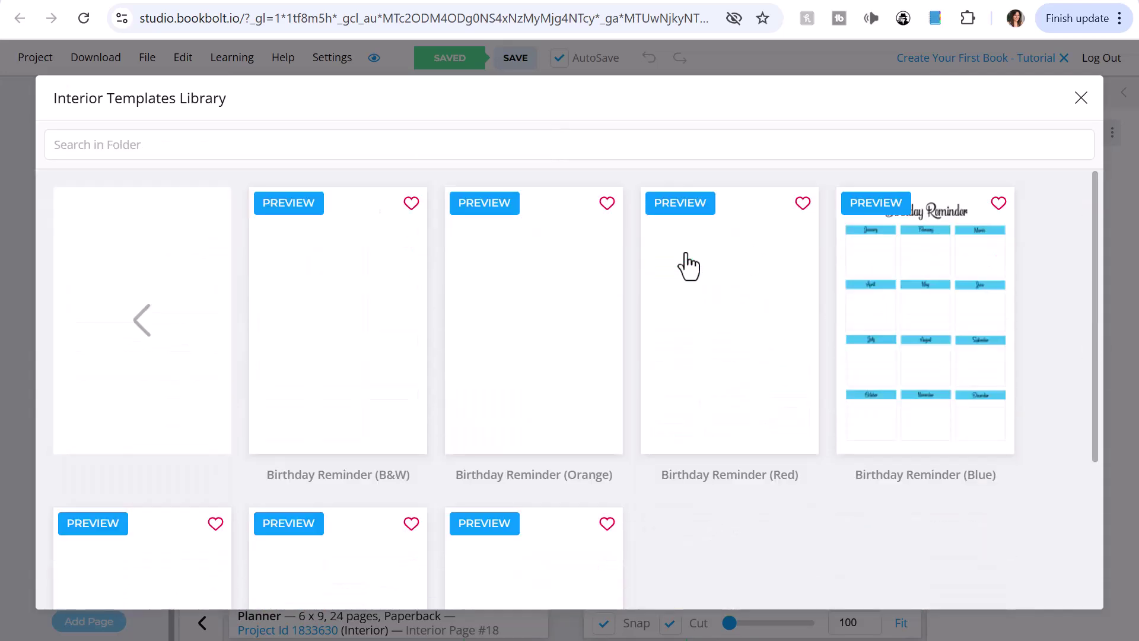
pyautogui.moveTo(1098, 256); pyautogui.dragTo(1124, 411)
pyautogui.click(301, 310)
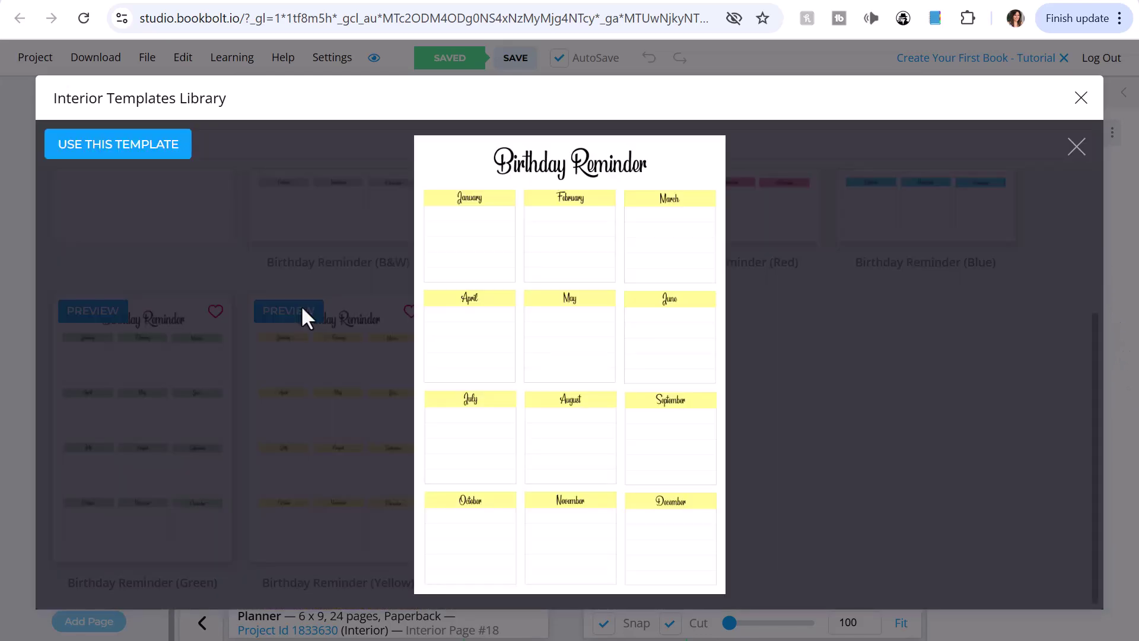
pyautogui.click(1077, 147)
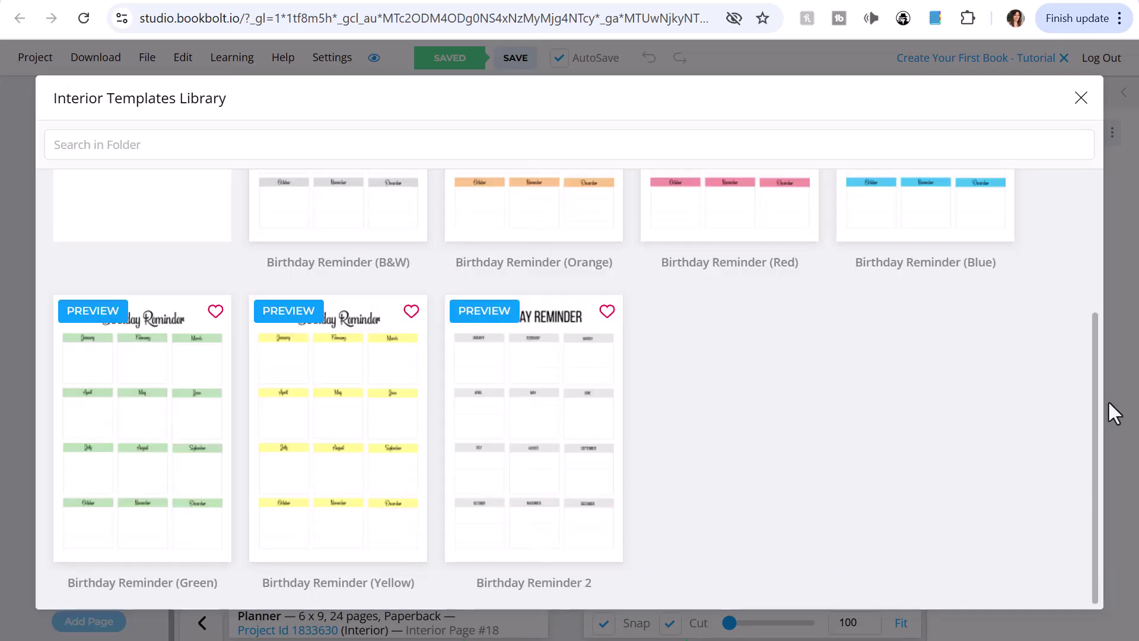
pyautogui.moveTo(1098, 435); pyautogui.dragTo(1084, 215)
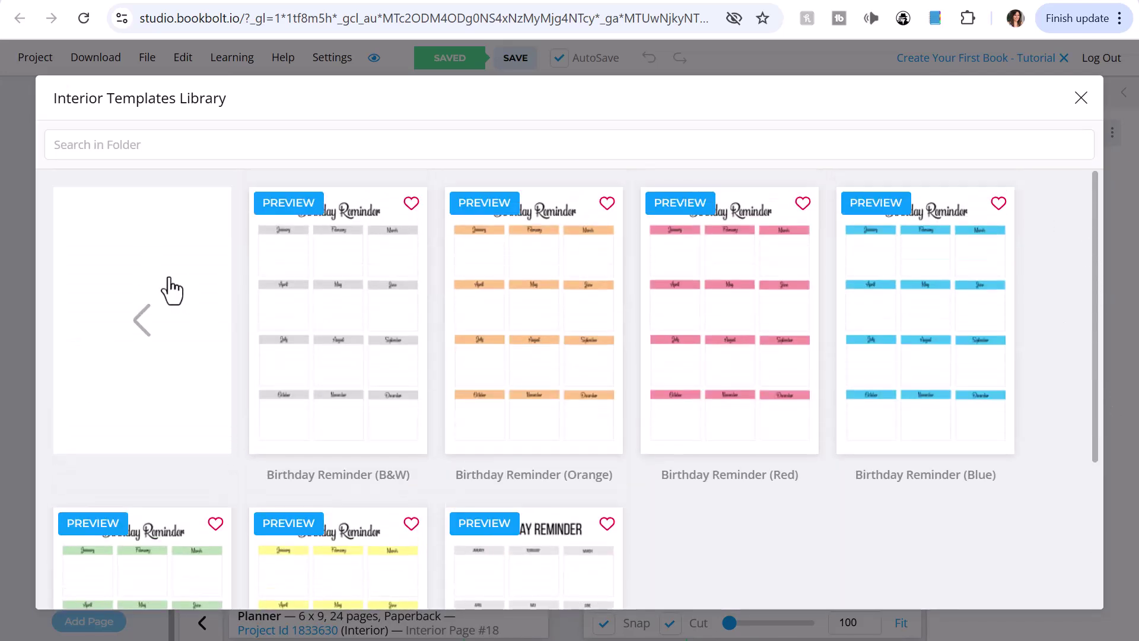
pyautogui.click(141, 320)
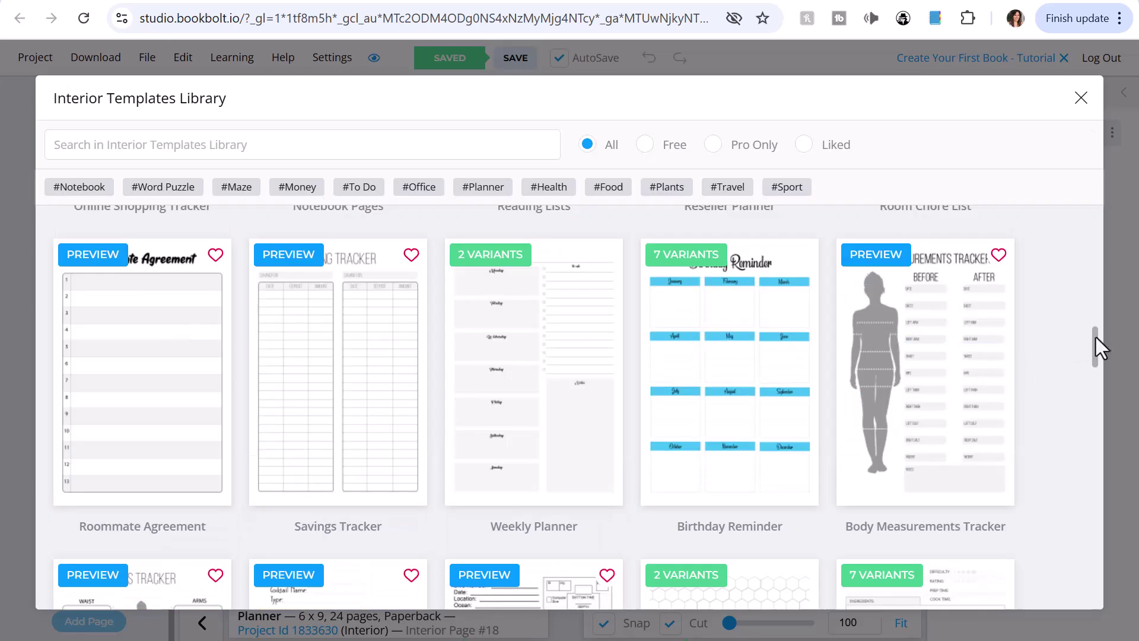
# Preview the Body Measurements Tracker and Body Progress Tracker templates, closing each preview
pyautogui.scroll(-1, 1095, 339)
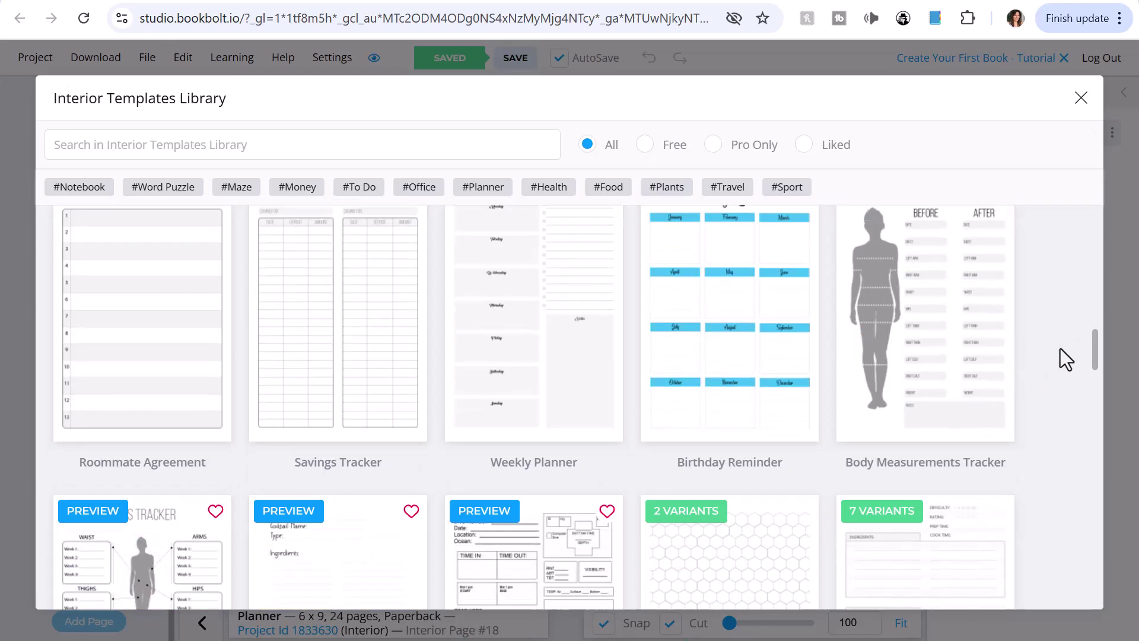
pyautogui.scroll(2, 1094, 345)
pyautogui.scroll(-1, 1097, 343)
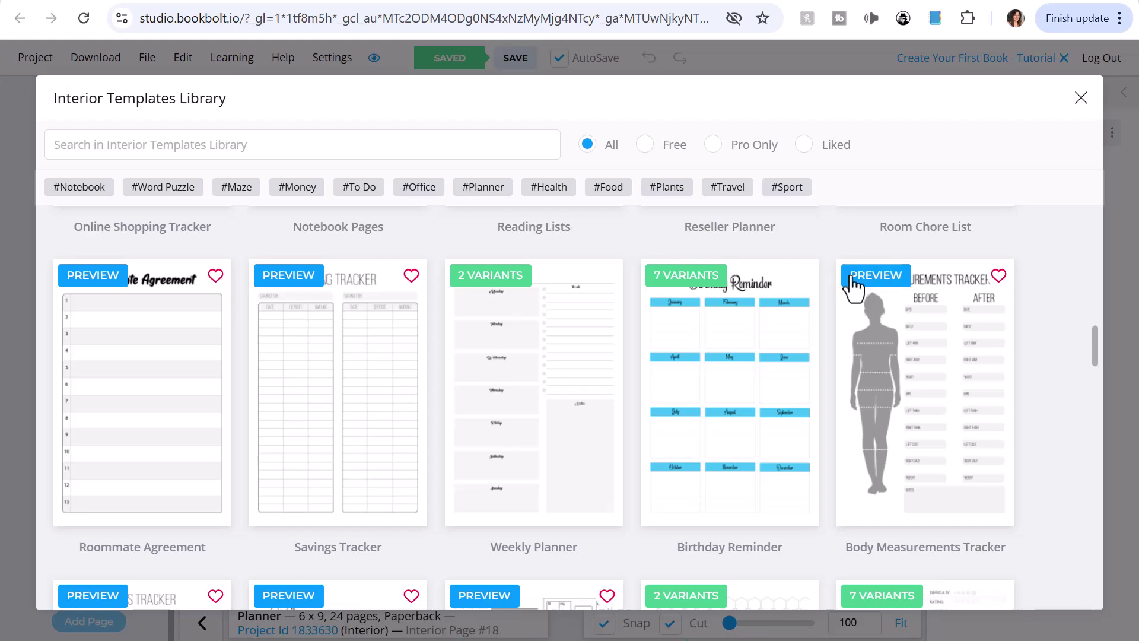
pyautogui.click(872, 276)
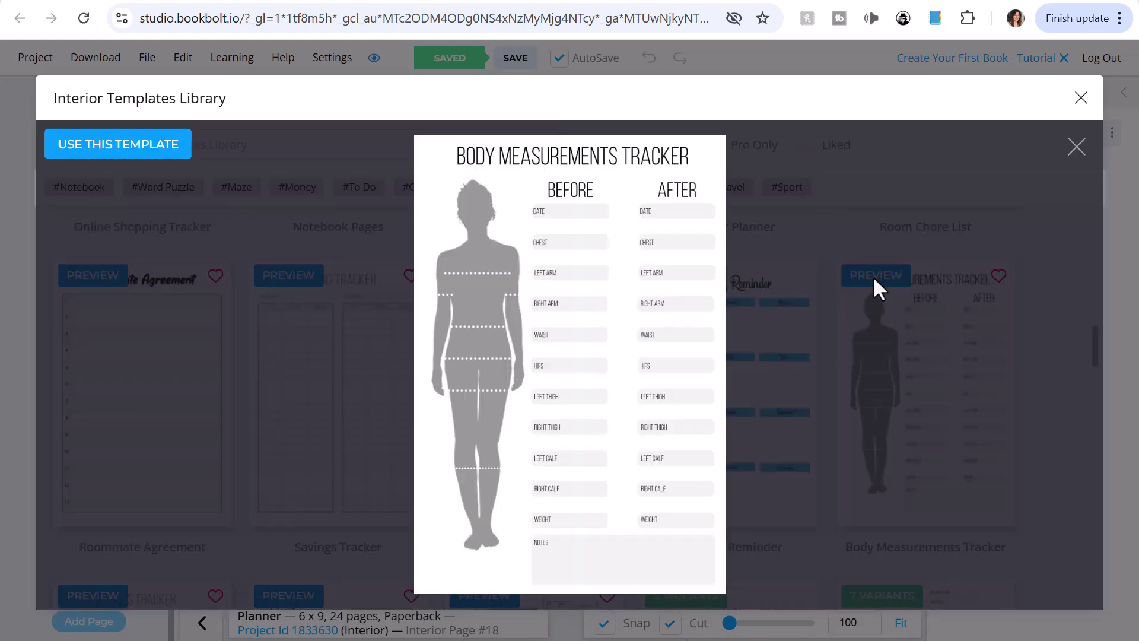
pyautogui.click(1075, 145)
pyautogui.scroll(-2, 1096, 346)
pyautogui.scroll(-4, 1105, 347)
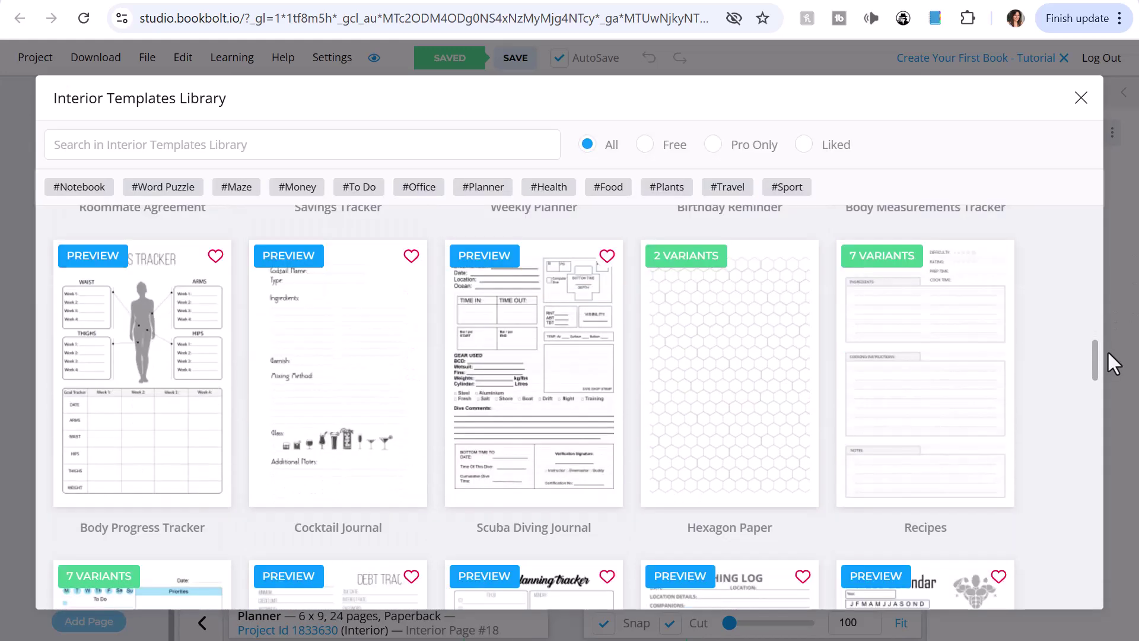
pyautogui.click(115, 261)
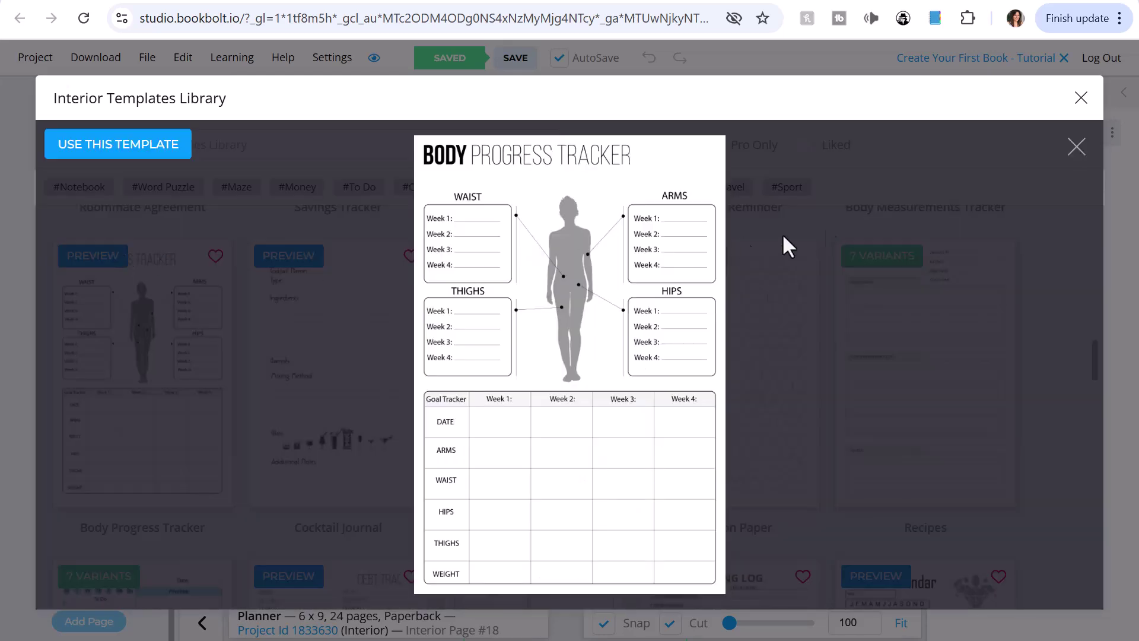
pyautogui.click(1075, 146)
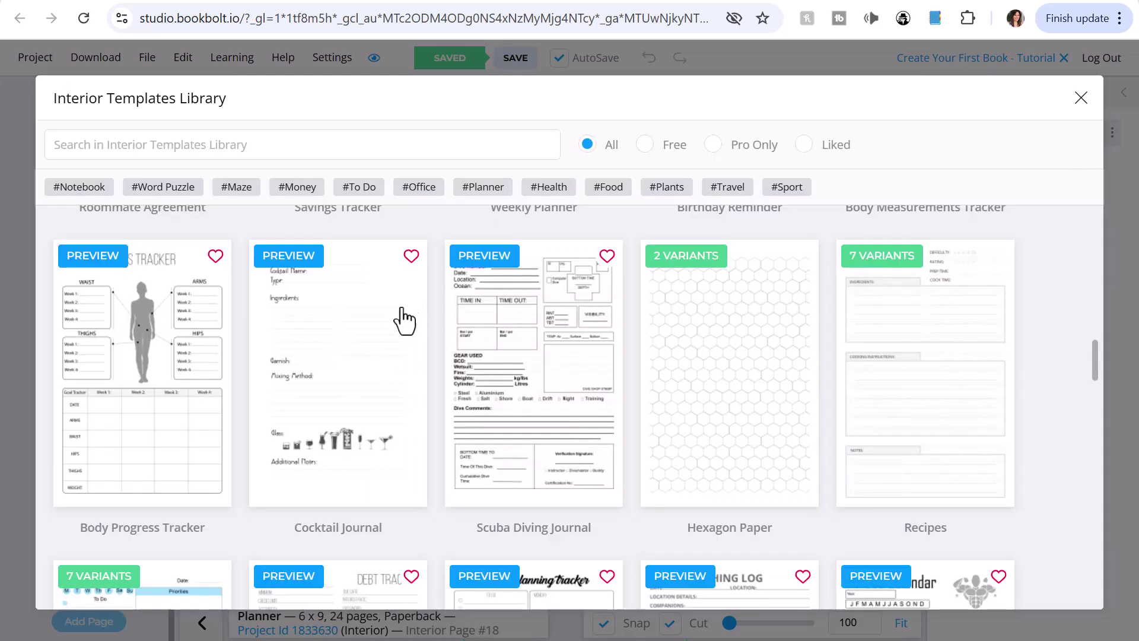
# Preview the Scuba Diving Journal template, close it, and open the preview of the Finals Planning Tracker
pyautogui.click(499, 258)
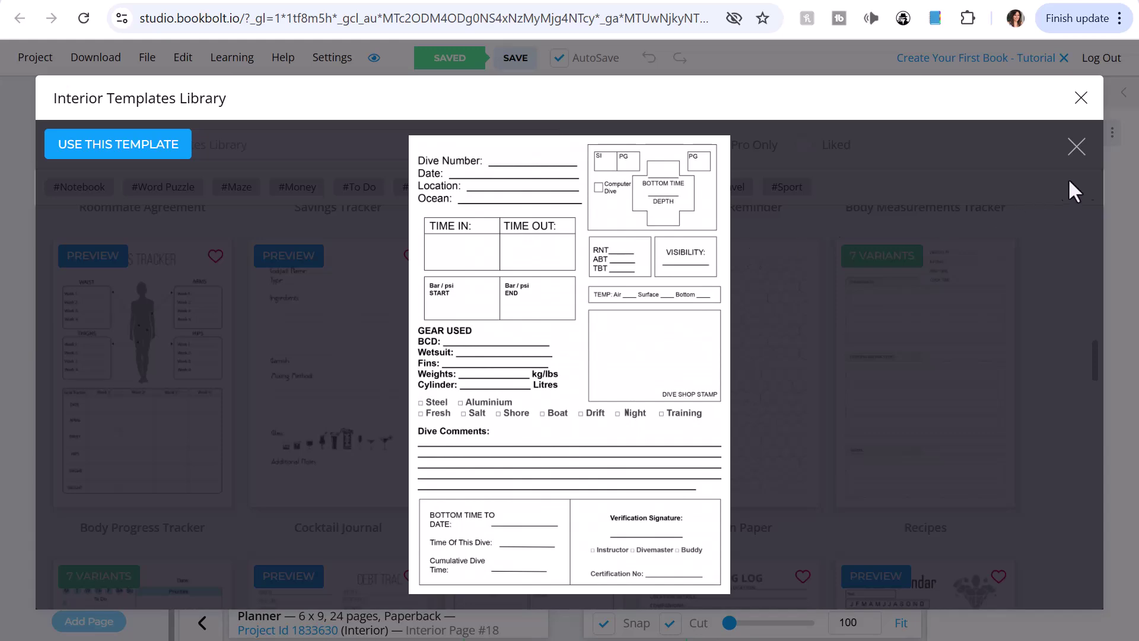
pyautogui.click(1079, 159)
pyautogui.moveTo(1094, 352); pyautogui.dragTo(1097, 366)
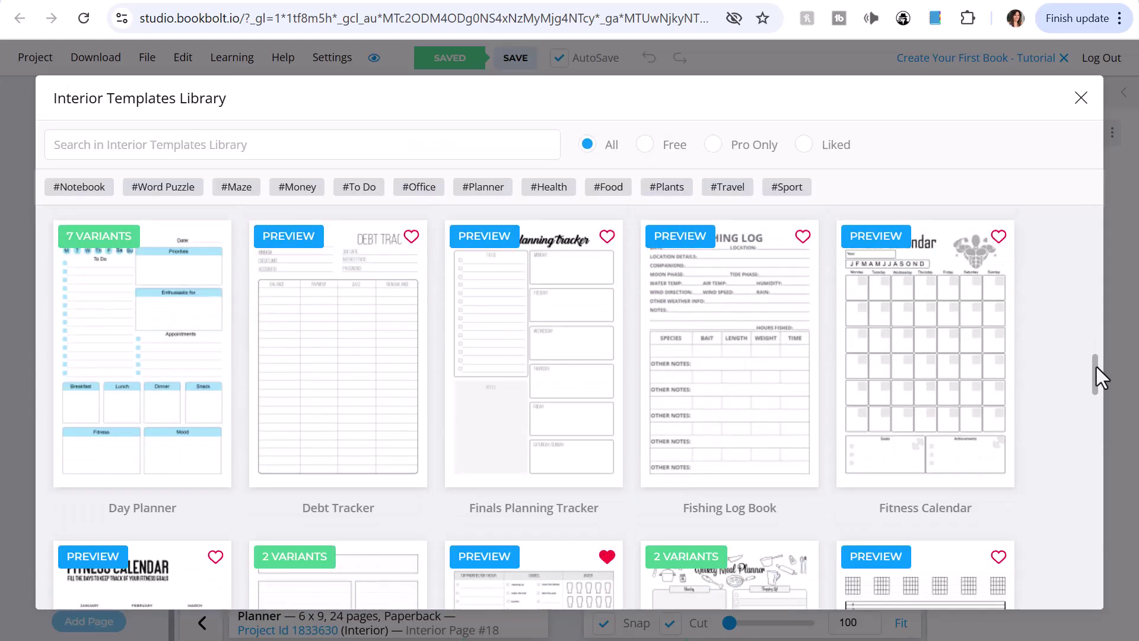
pyautogui.click(489, 234)
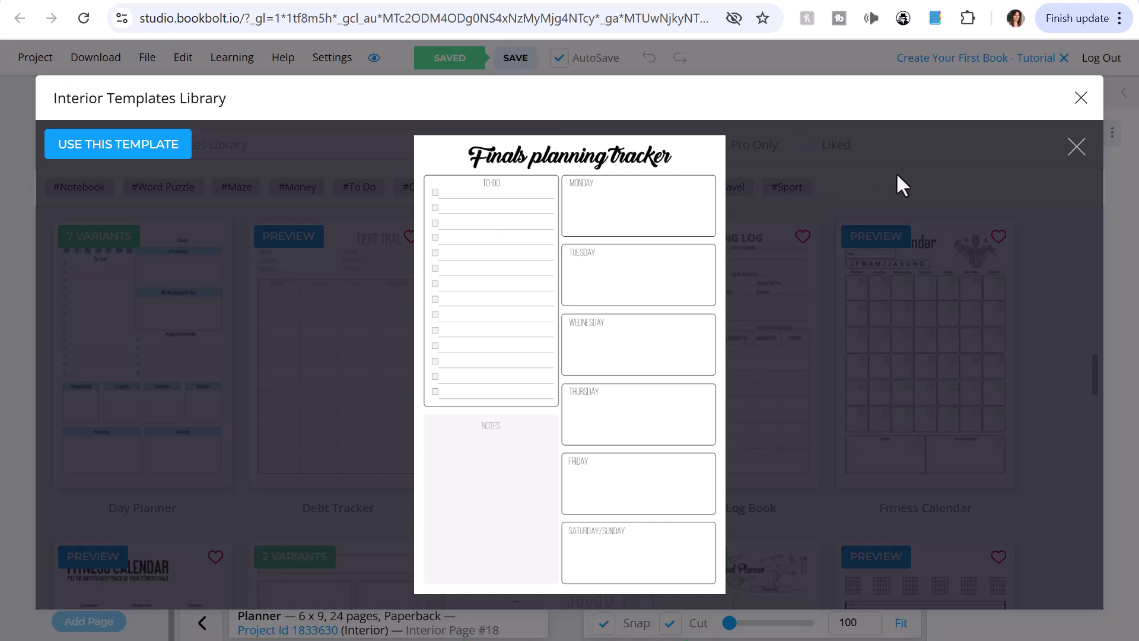
# Close the Finals Planning Tracker preview and preview the Fishing Log Book and Fitness Calendar templates, closing each
pyautogui.click(1076, 147)
pyautogui.click(682, 236)
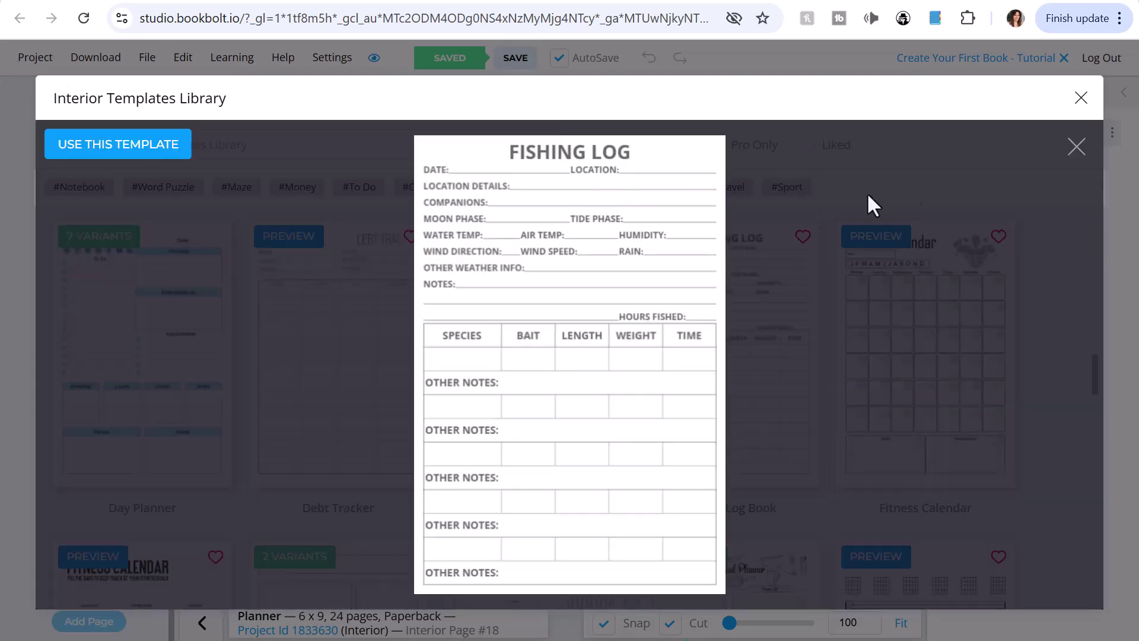
pyautogui.click(1076, 149)
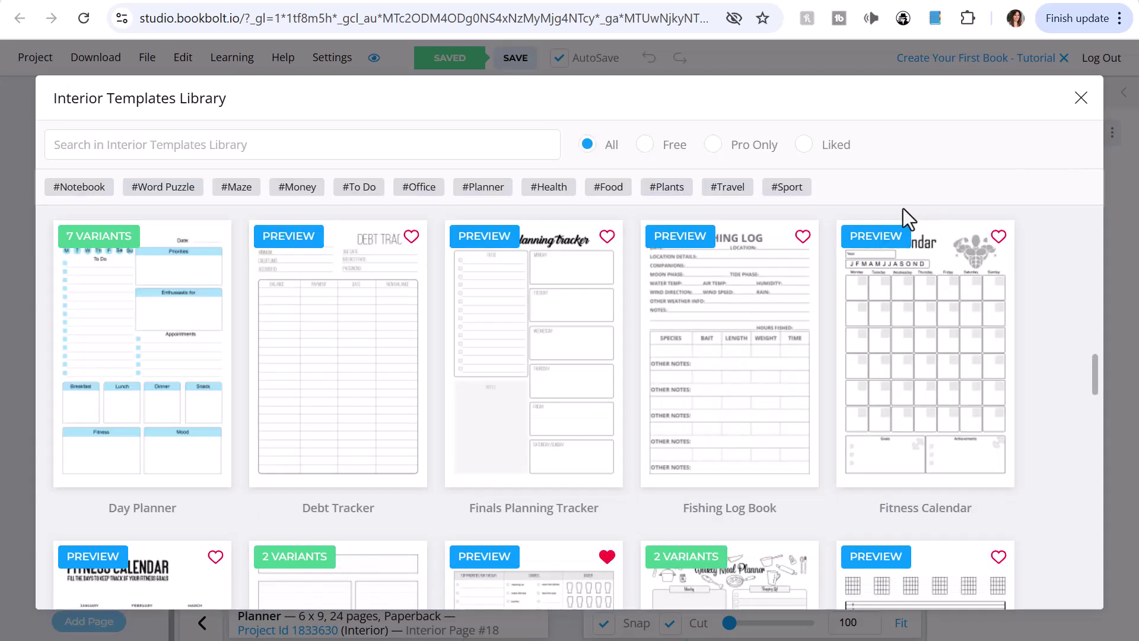
pyautogui.click(878, 240)
pyautogui.click(1076, 147)
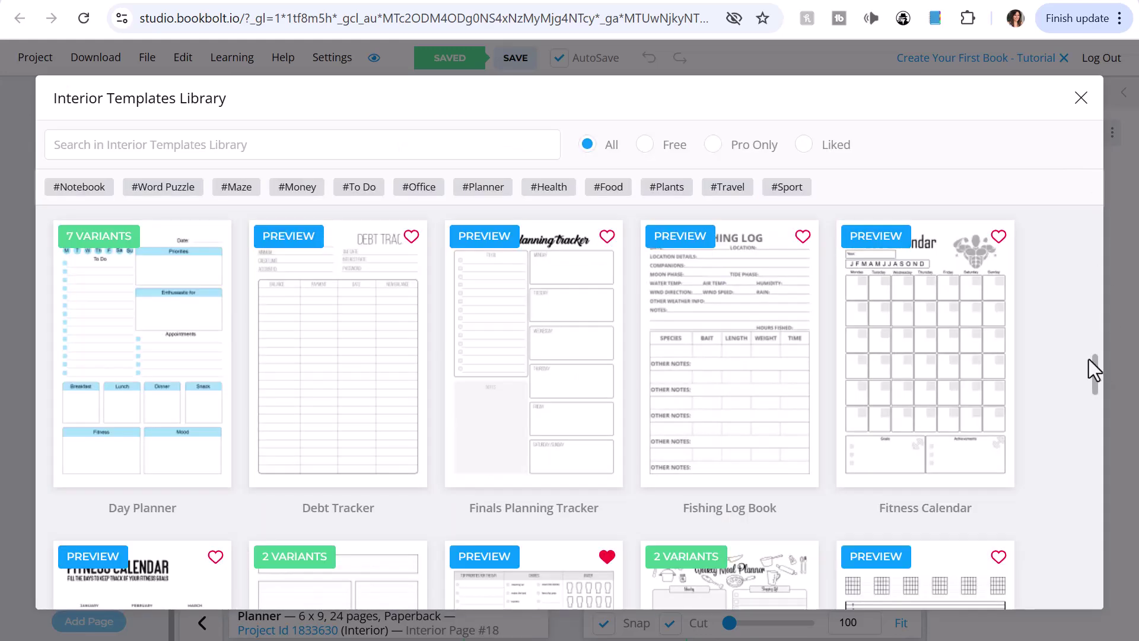
# Preview the Get Things Done template and close its preview
pyautogui.moveTo(1094, 363); pyautogui.dragTo(1101, 378)
pyautogui.click(497, 260)
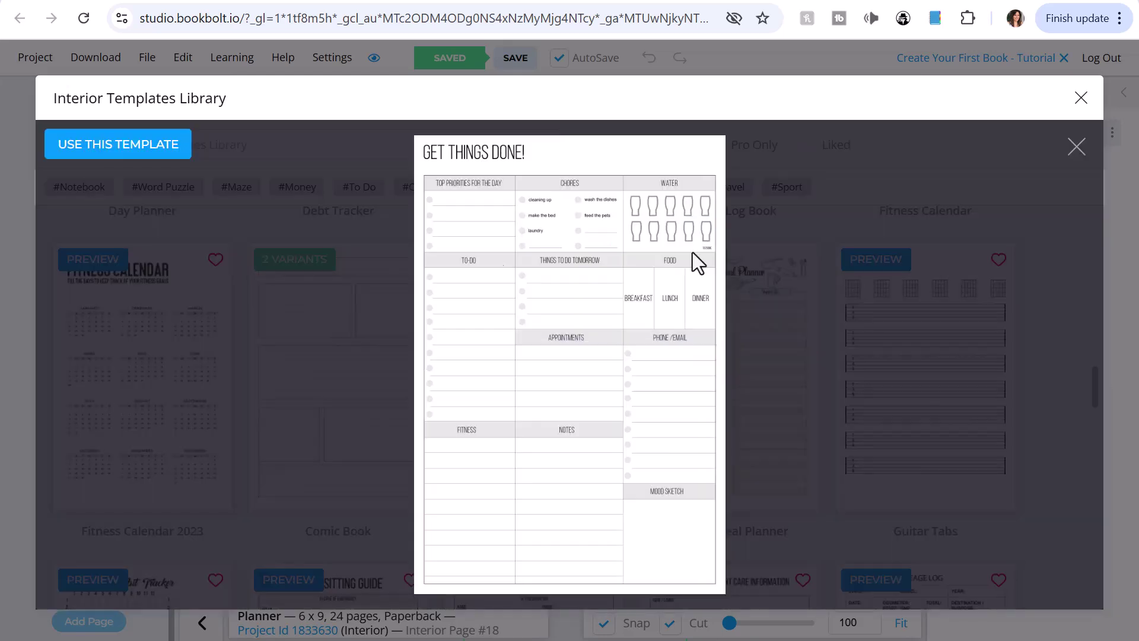
pyautogui.click(1076, 147)
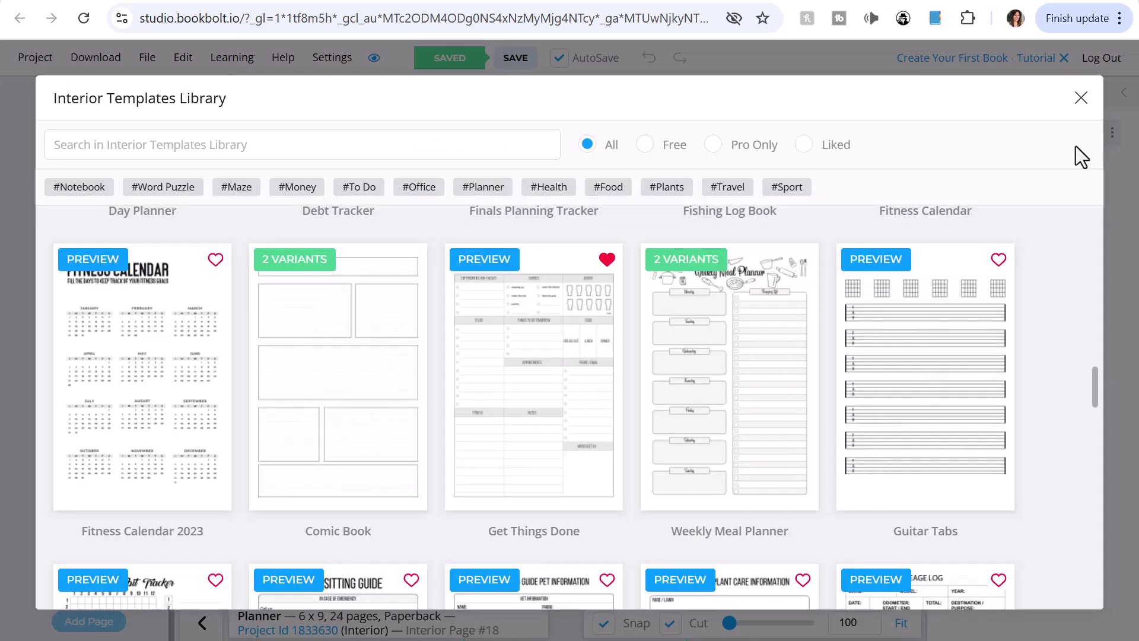
# Look at the Weekly Meal Planner variants, preview Weekly Meal Planner 2, and return to the full template list
pyautogui.click(688, 259)
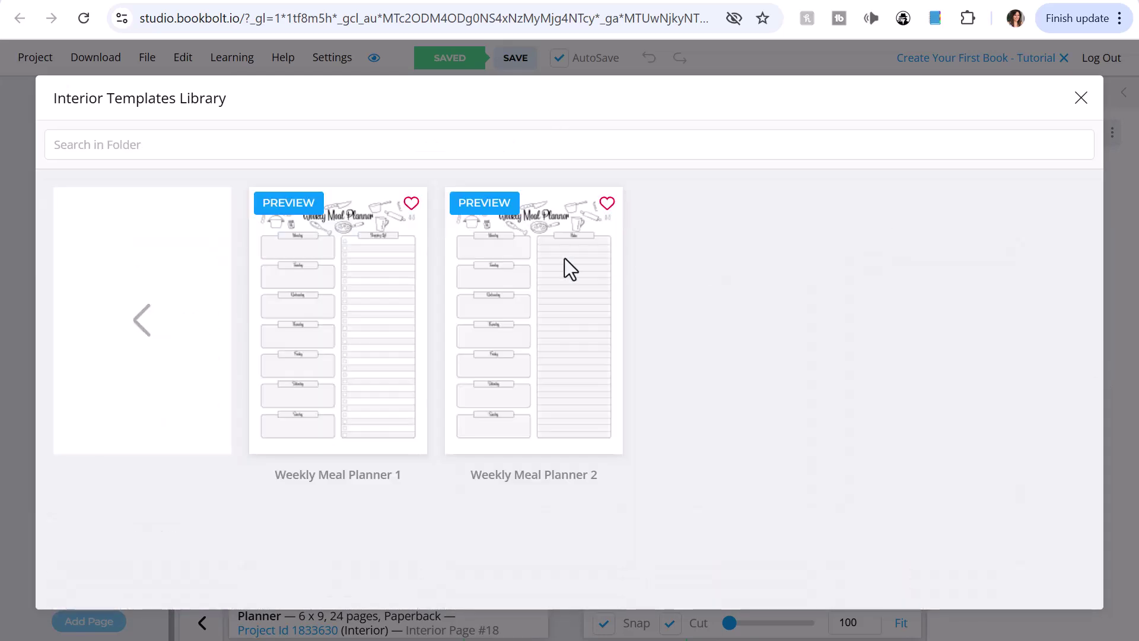
pyautogui.click(487, 202)
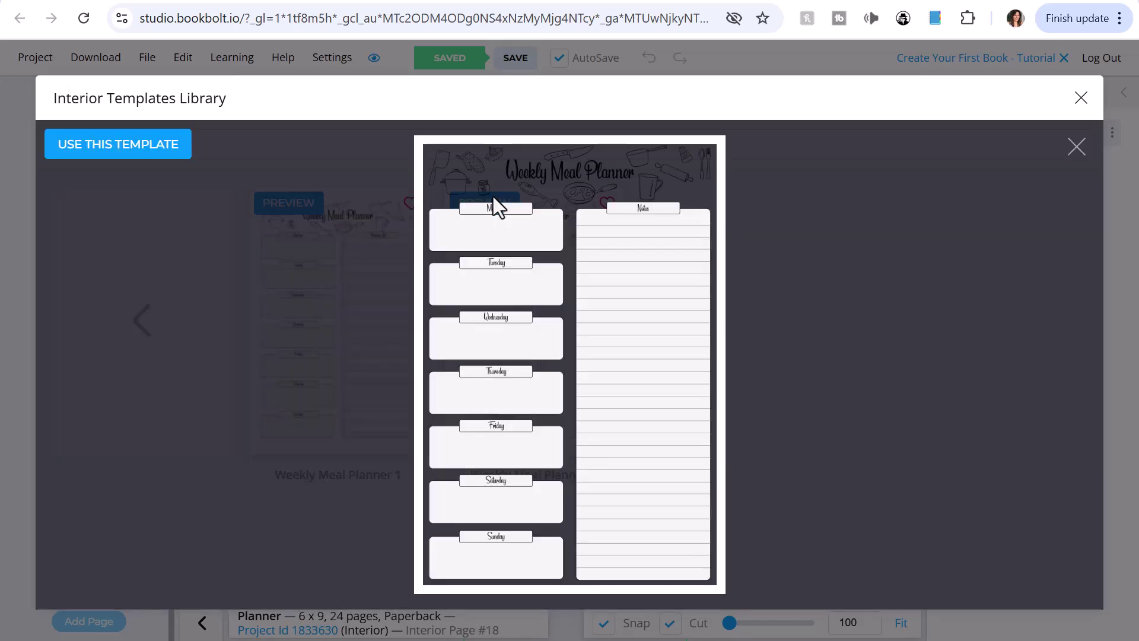
pyautogui.click(1076, 147)
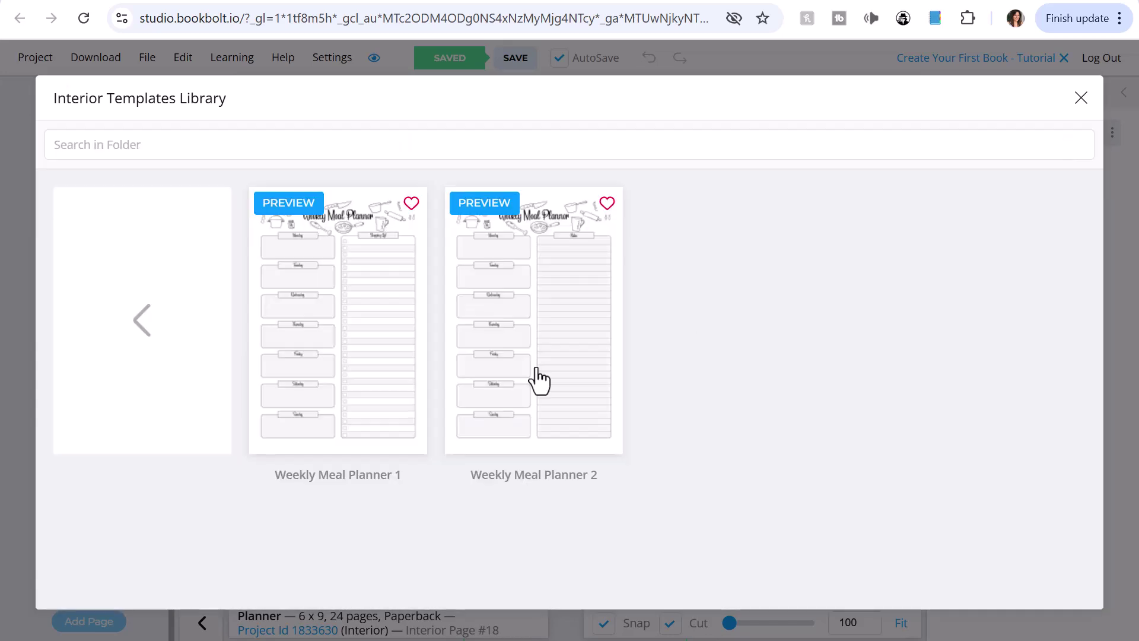
pyautogui.click(137, 323)
# Preview the HSG Pet Information and Mileage Log templates, closing each preview
pyautogui.moveTo(1096, 219); pyautogui.dragTo(1131, 396)
pyautogui.click(469, 244)
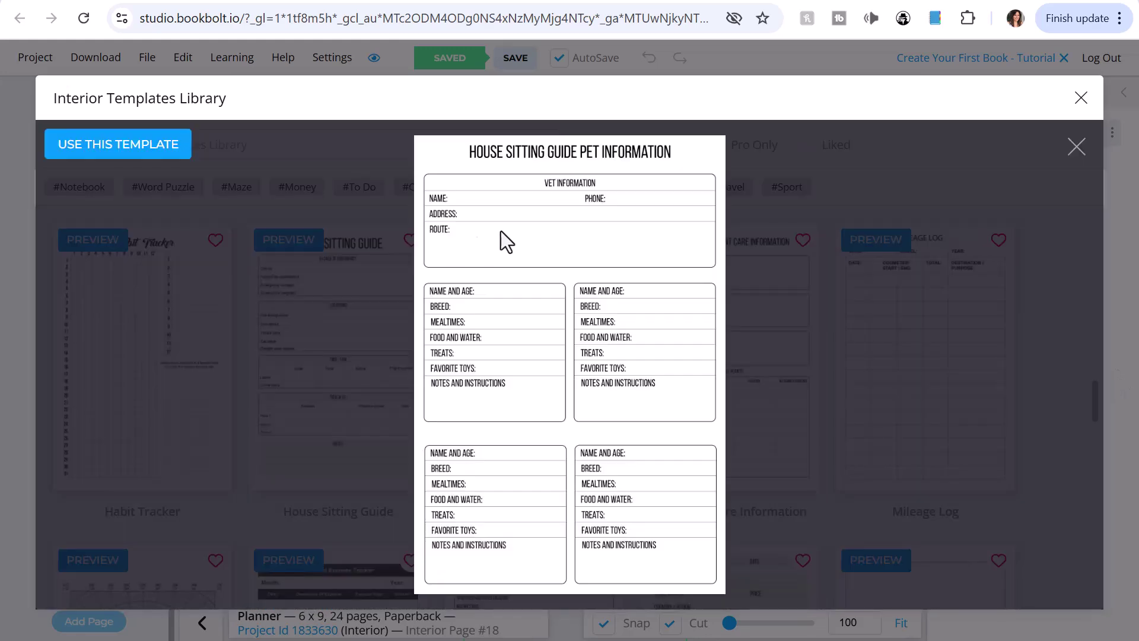
pyautogui.click(1076, 146)
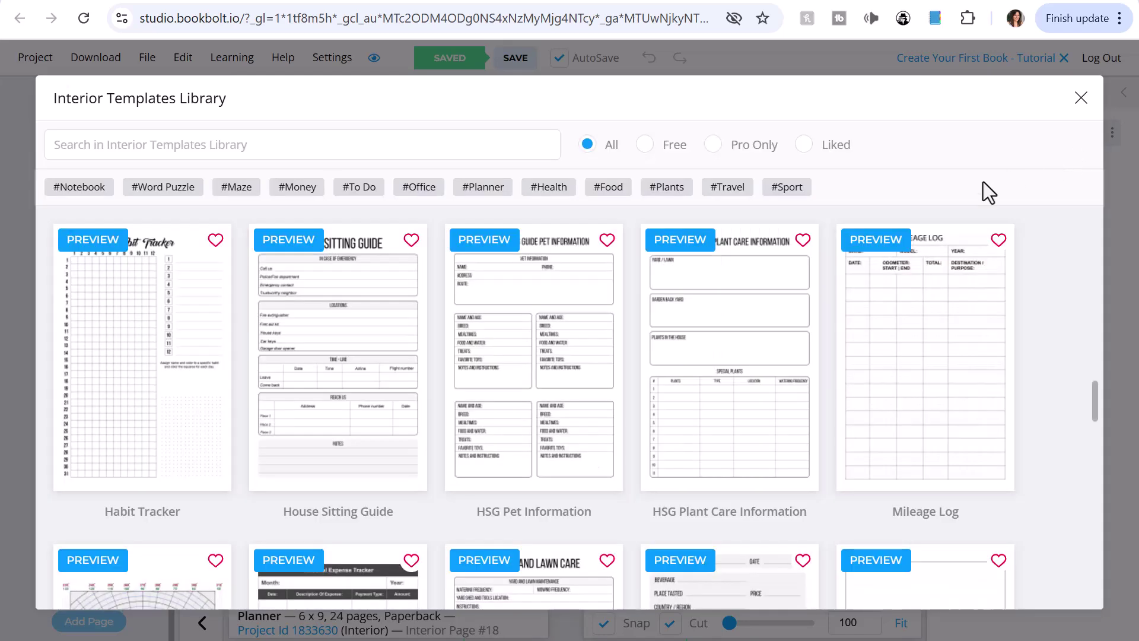
pyautogui.click(874, 241)
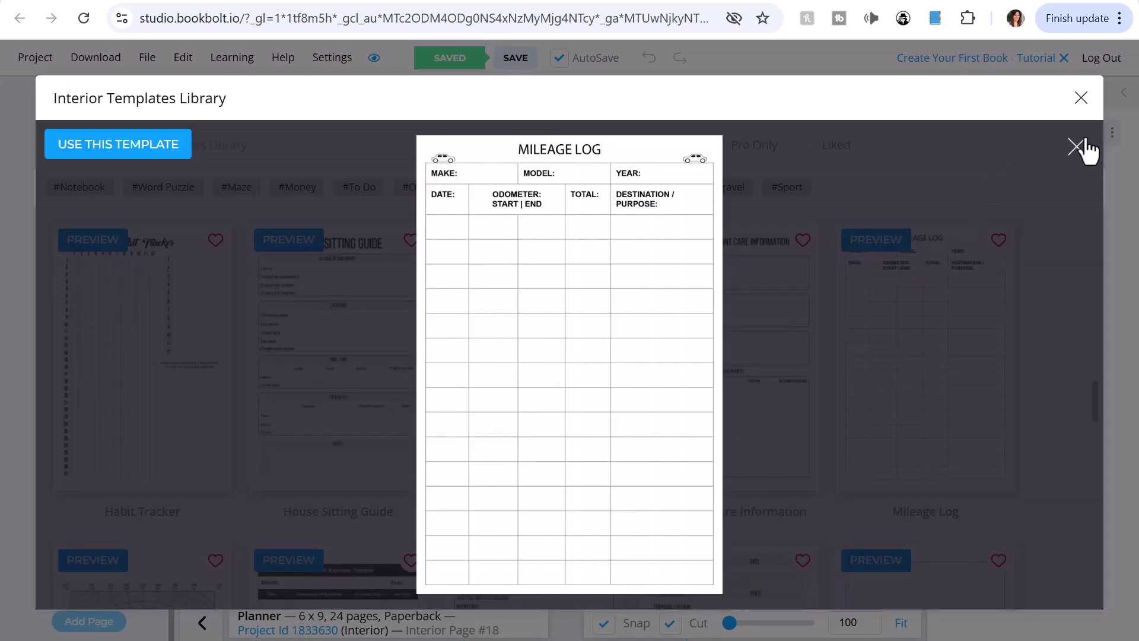
pyautogui.click(1080, 147)
# Preview the Polar Coordinate Paper, Personal Expense Tracker and Coffee Journal templates, closing each preview
pyautogui.moveTo(1094, 404); pyautogui.dragTo(1101, 418)
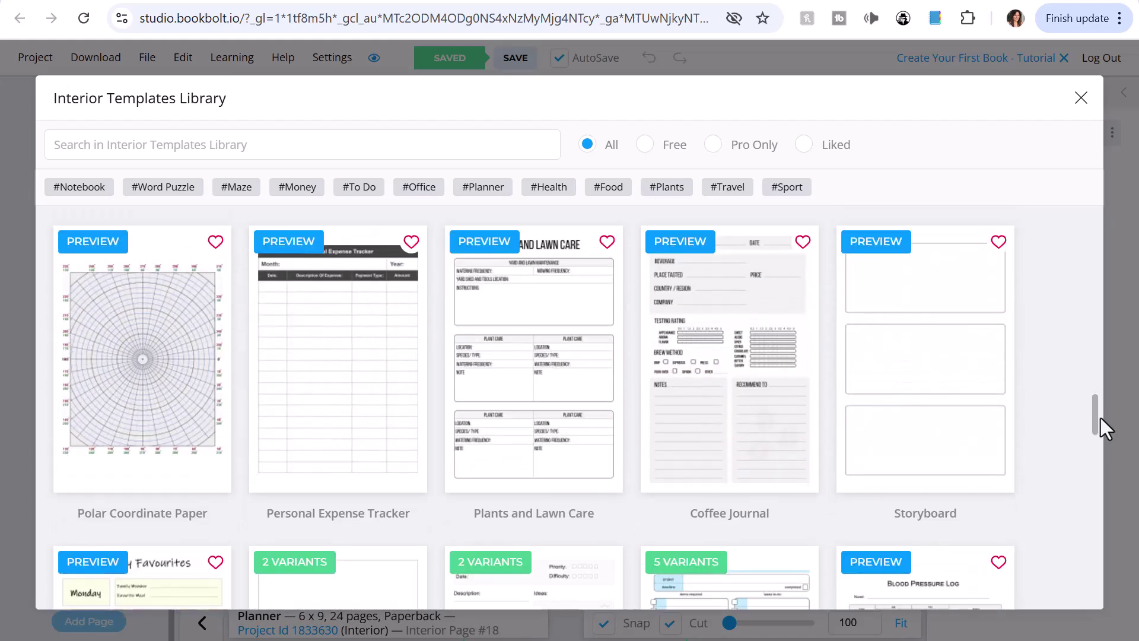
pyautogui.click(98, 243)
pyautogui.click(1076, 147)
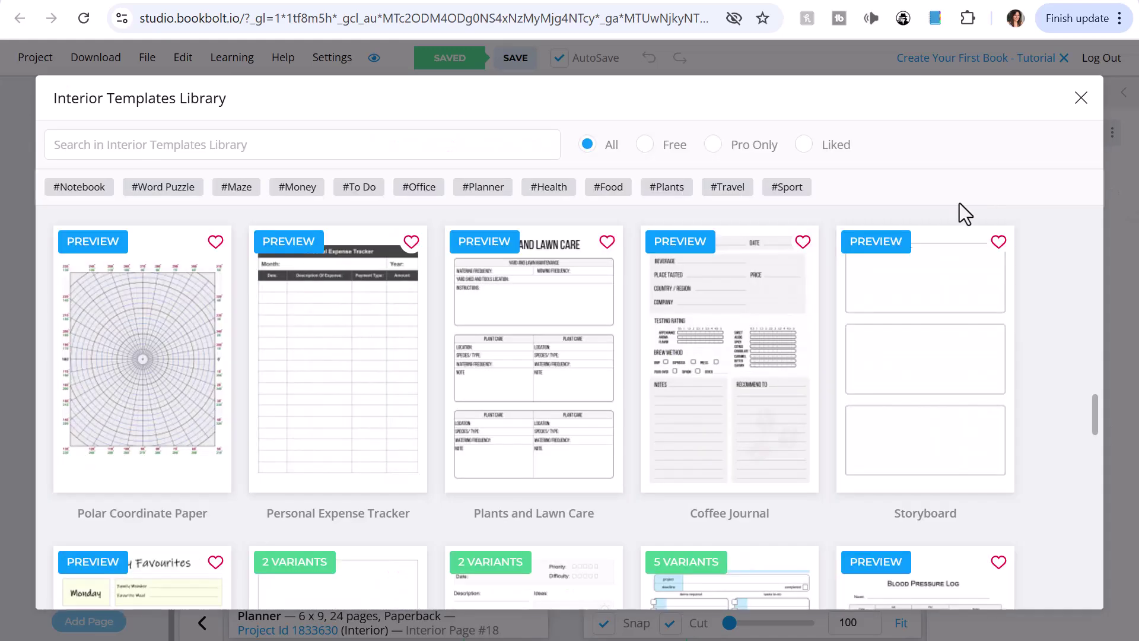
pyautogui.click(301, 240)
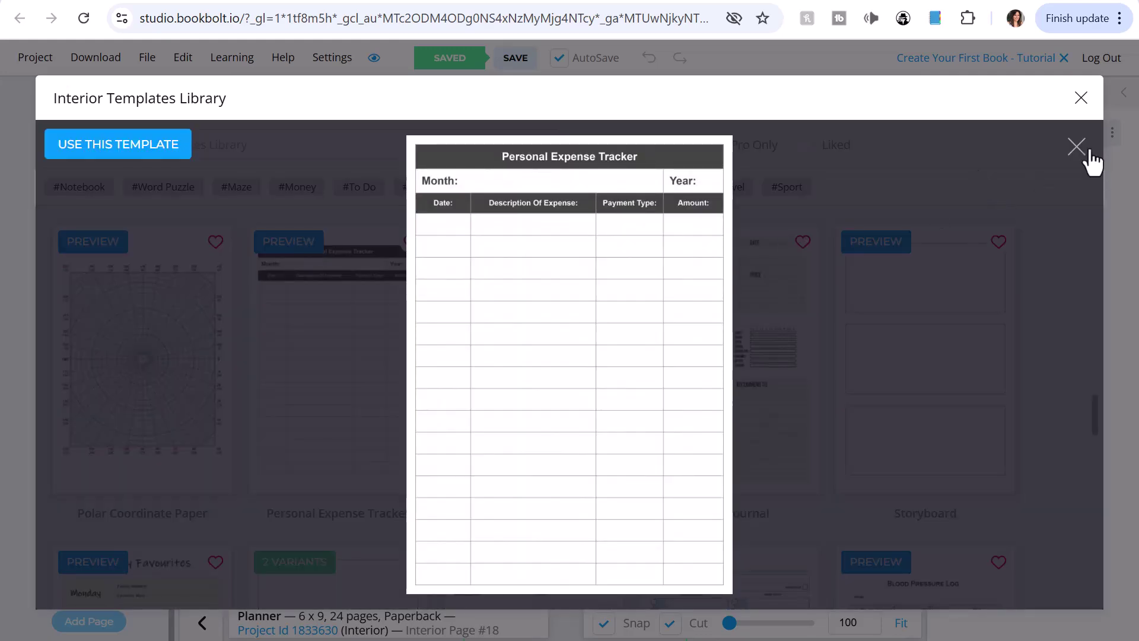
pyautogui.click(1076, 147)
pyautogui.click(662, 245)
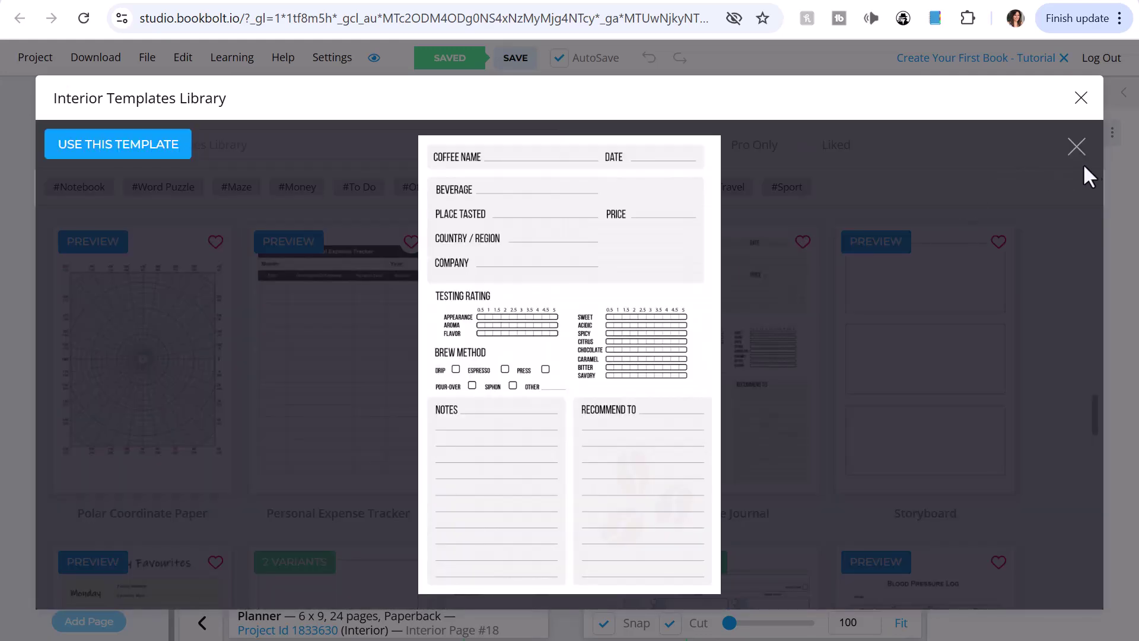
pyautogui.click(1077, 147)
# Look at the Project Planner variants, preview Project Planner 2, and return to the full template list
pyautogui.moveTo(1095, 412); pyautogui.dragTo(1095, 426)
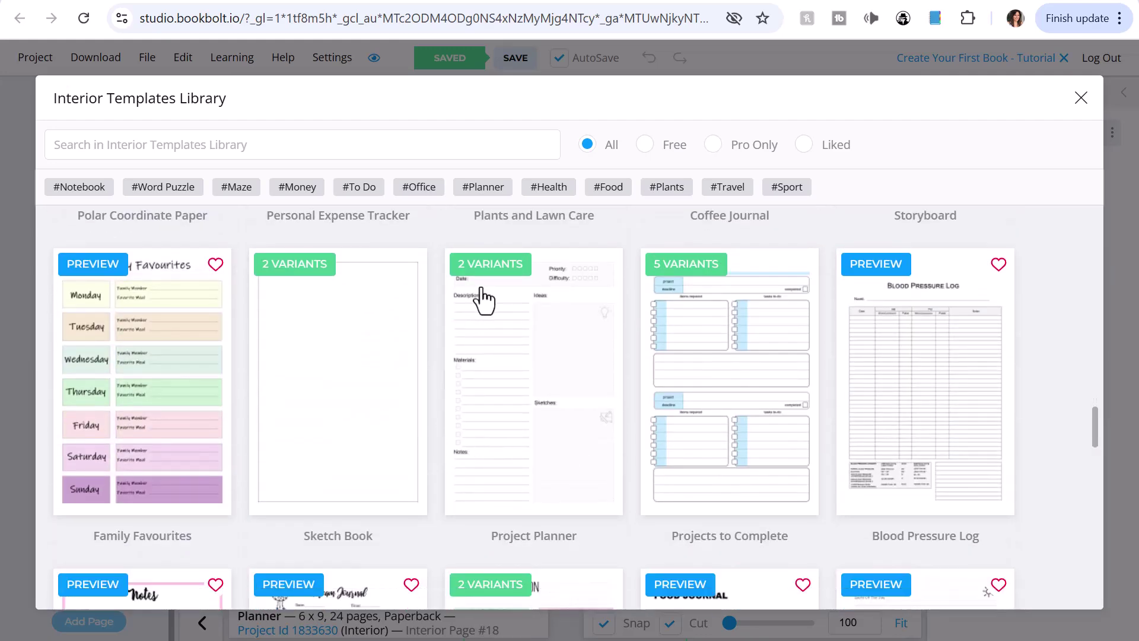
pyautogui.click(490, 268)
pyautogui.click(485, 208)
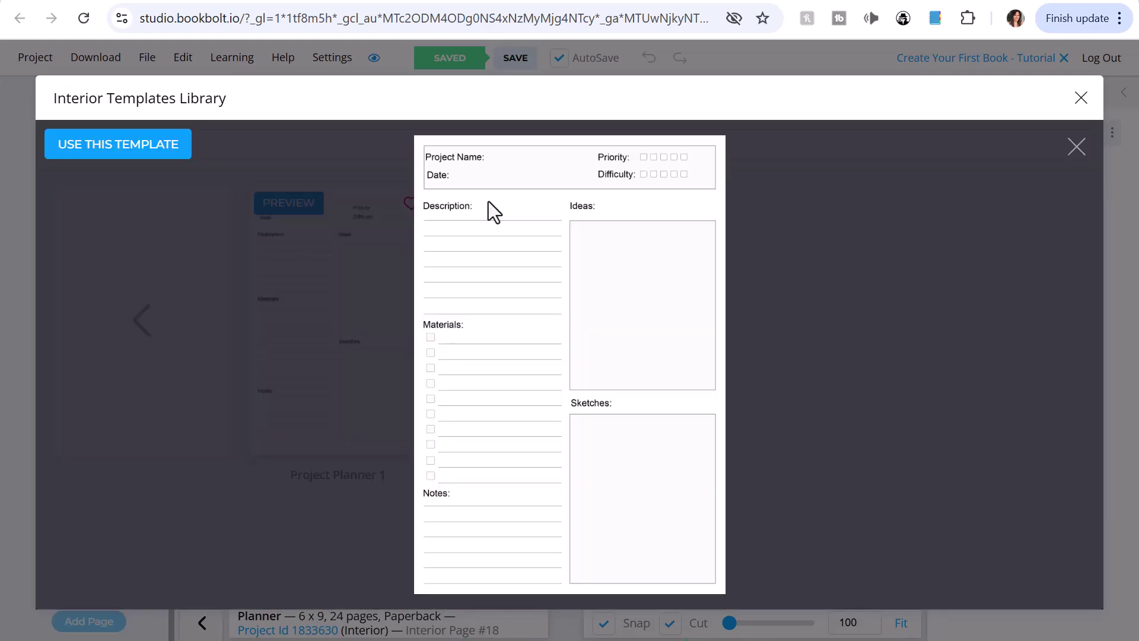
pyautogui.click(1077, 147)
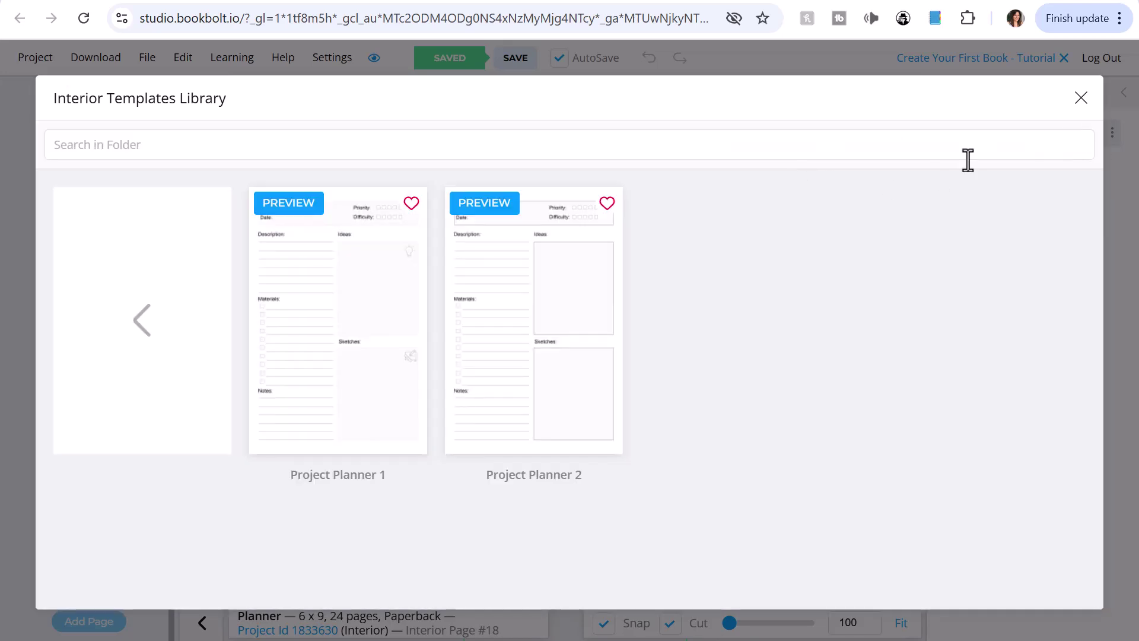
pyautogui.click(140, 324)
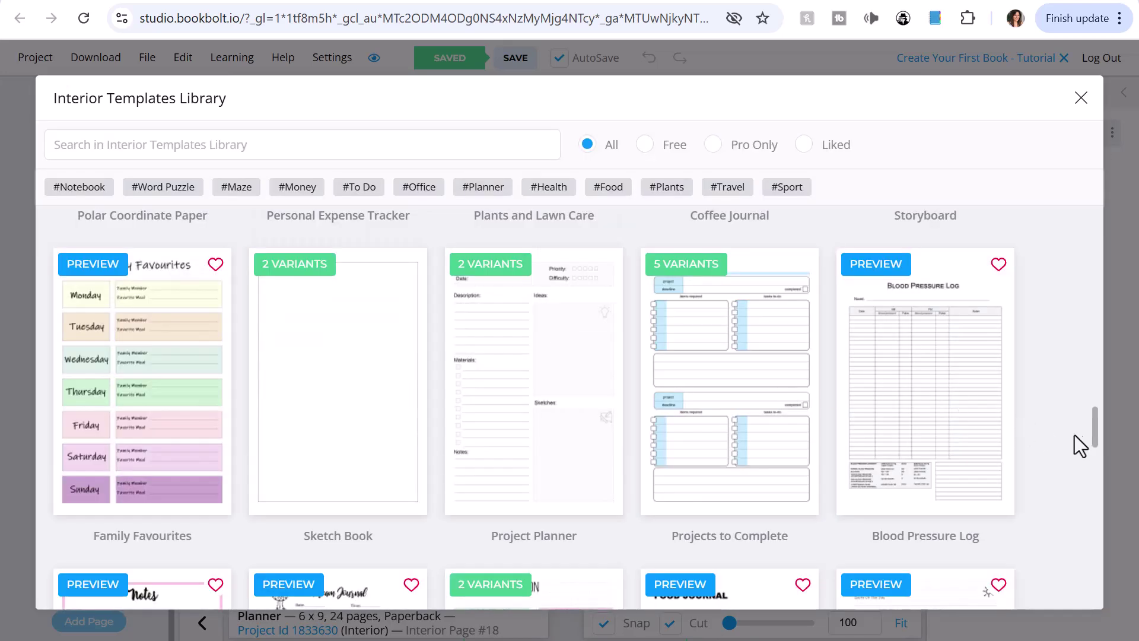
# Preview the Food Journal, Blush Notes and Gratitude Journal templates, closing each preview
pyautogui.moveTo(1092, 433); pyautogui.dragTo(1092, 450)
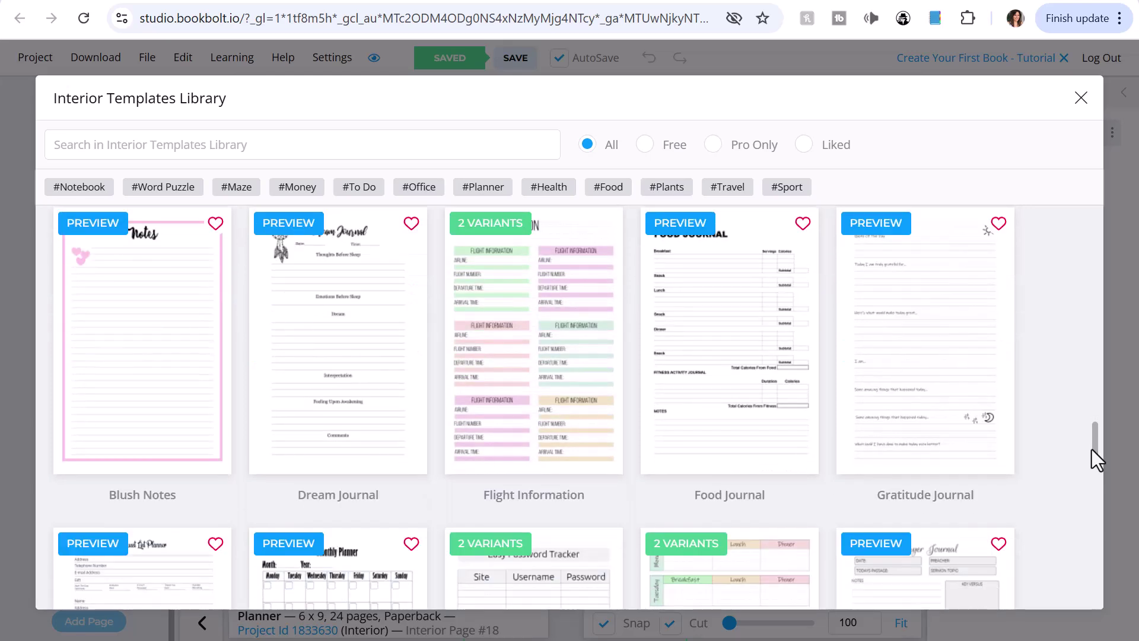
pyautogui.click(675, 229)
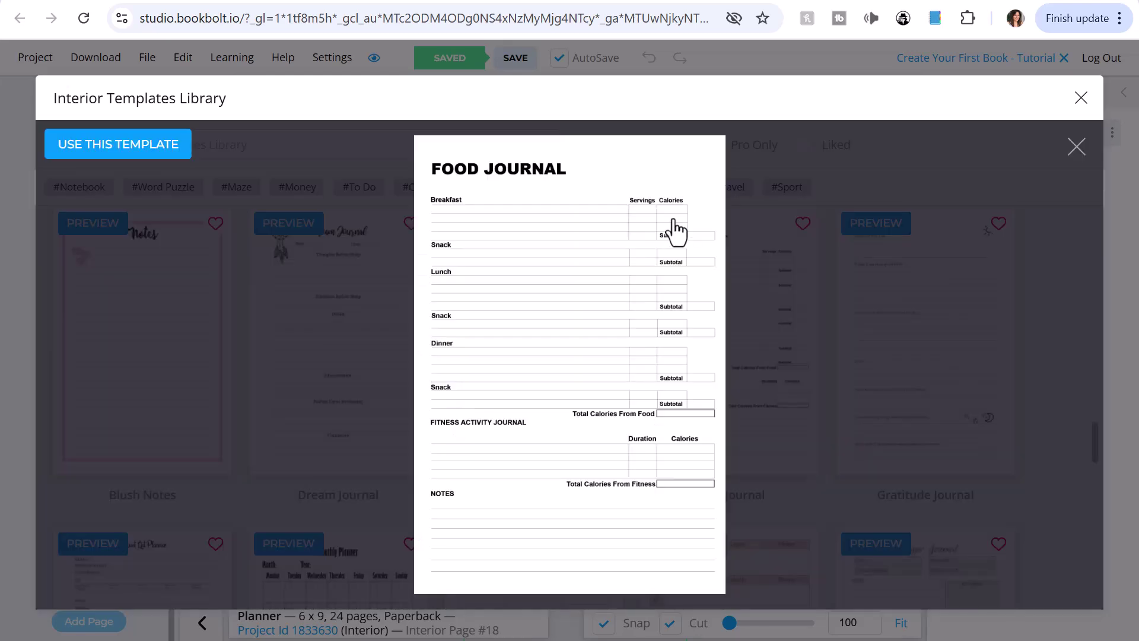
pyautogui.click(1078, 149)
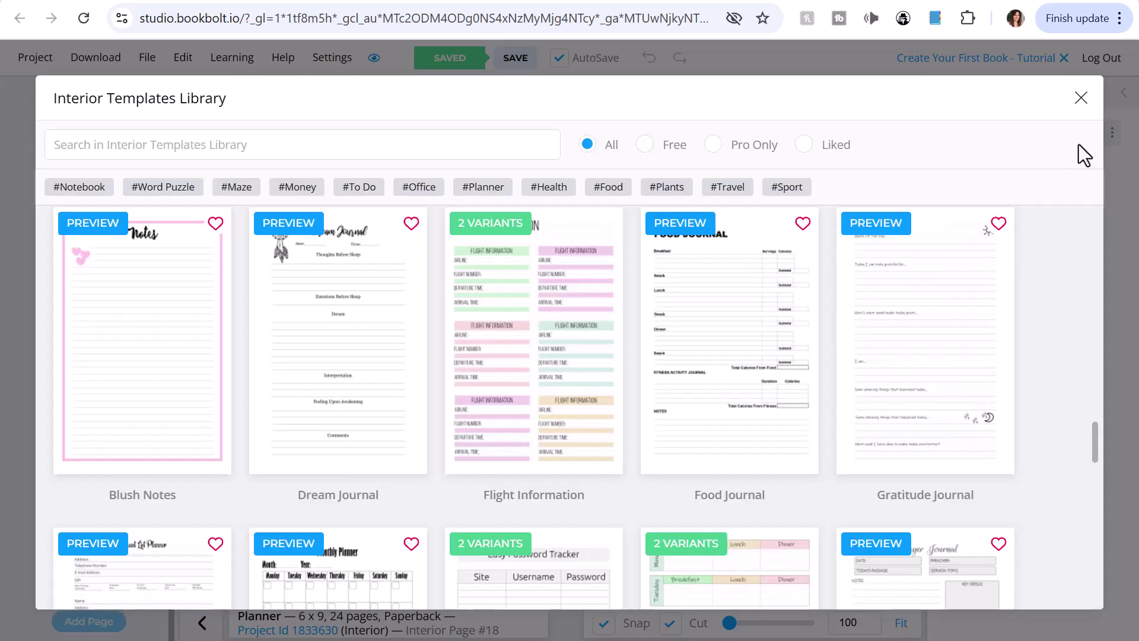
pyautogui.click(93, 223)
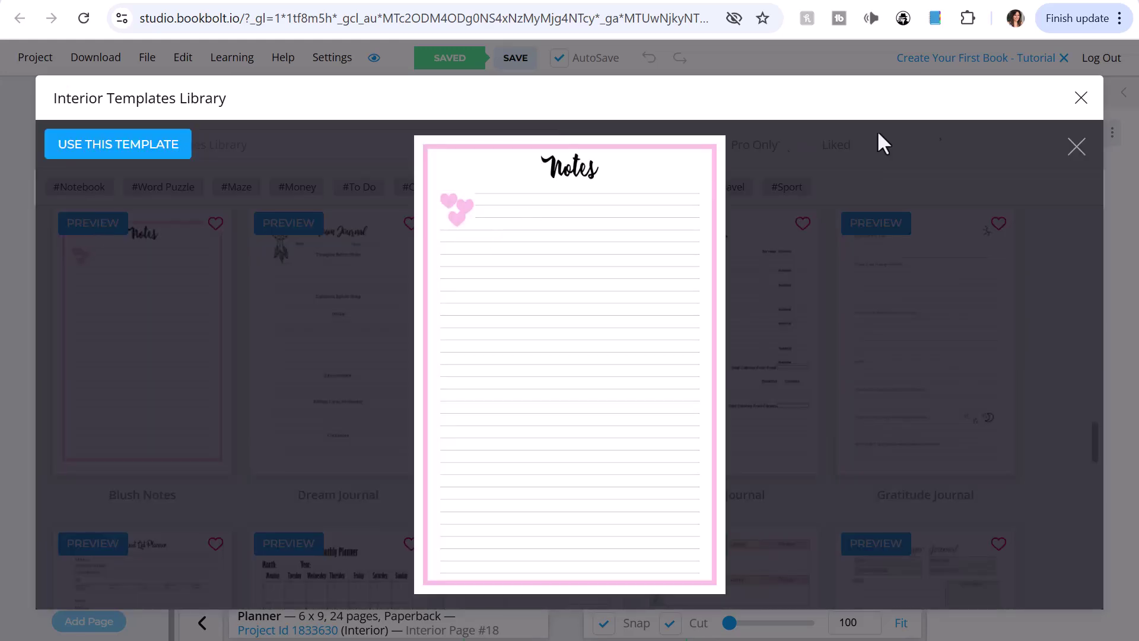
pyautogui.click(1076, 147)
pyautogui.click(877, 225)
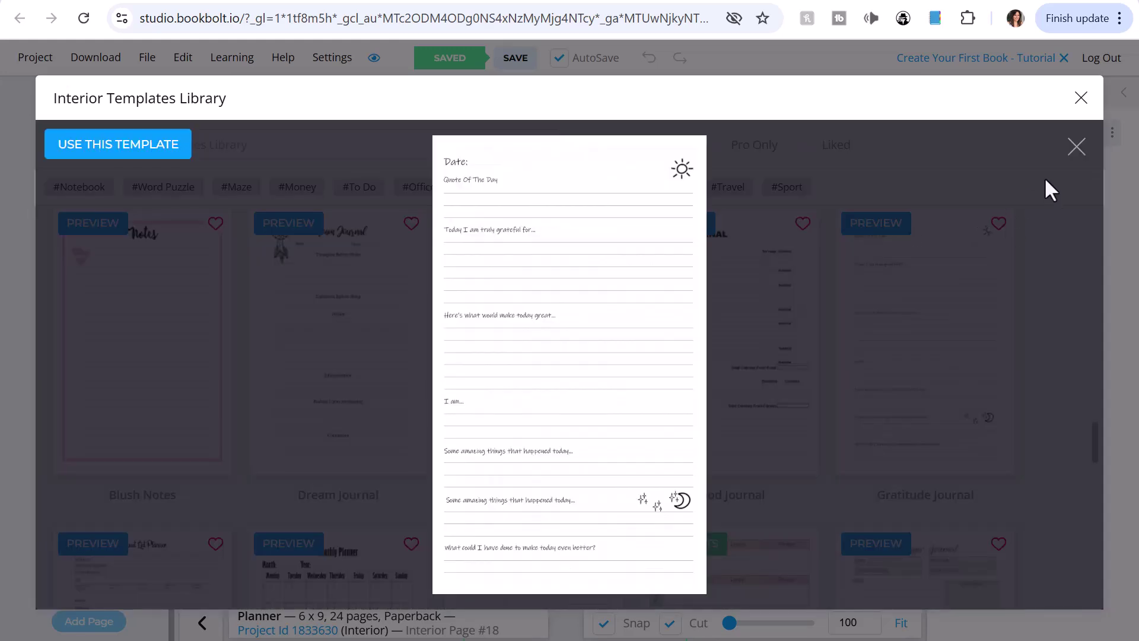
pyautogui.click(1075, 148)
# Preview the Monthly Planner template and close its preview
pyautogui.moveTo(1093, 443); pyautogui.dragTo(1105, 456)
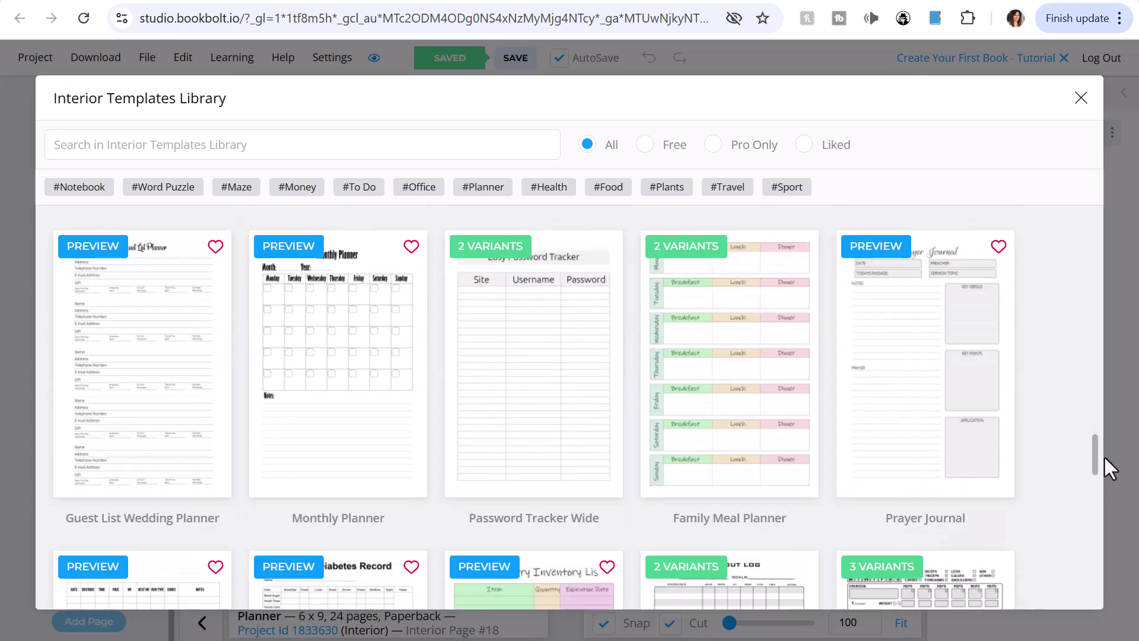
pyautogui.click(285, 252)
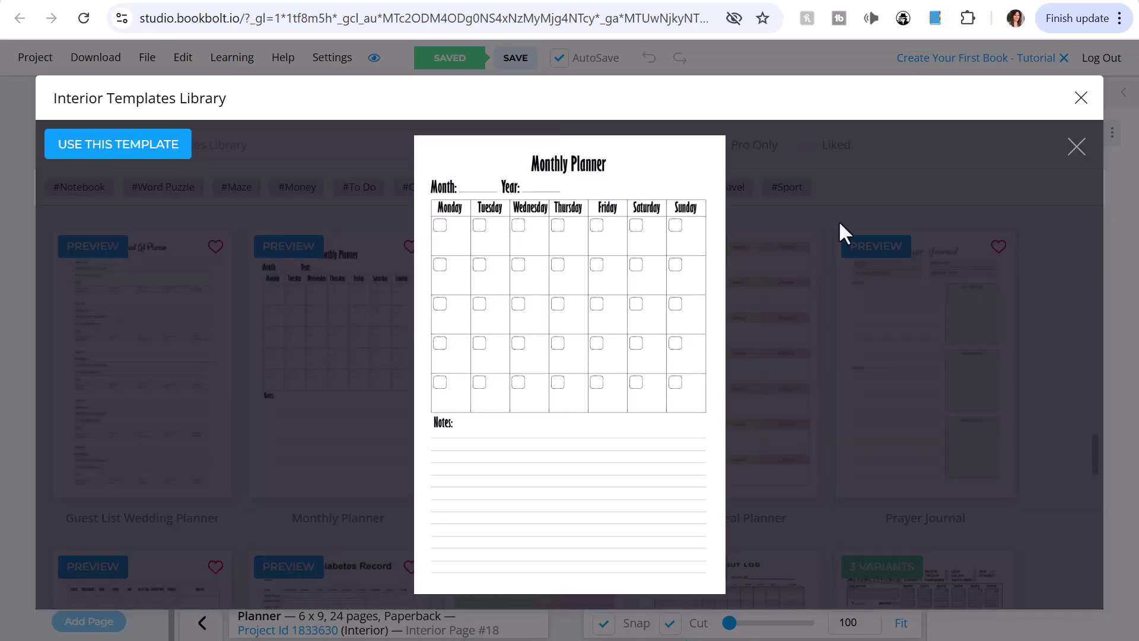
pyautogui.click(1075, 148)
# Look at the Family Meal Planner variants, preview Family Meal Planner (Color), and return to the full template list
pyautogui.click(697, 246)
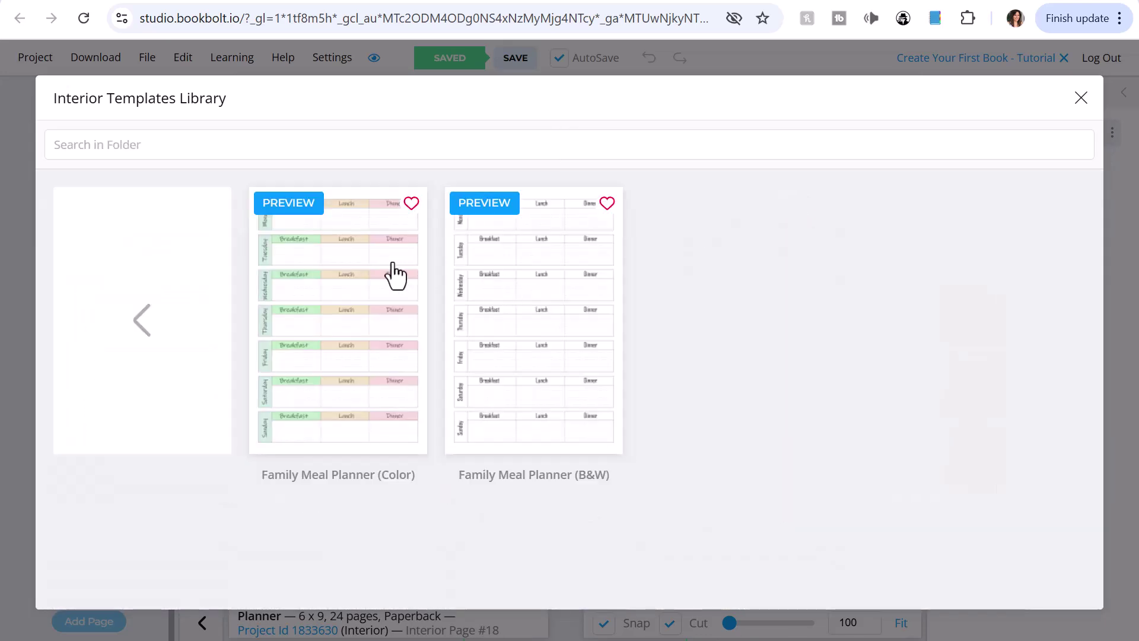
pyautogui.click(366, 208)
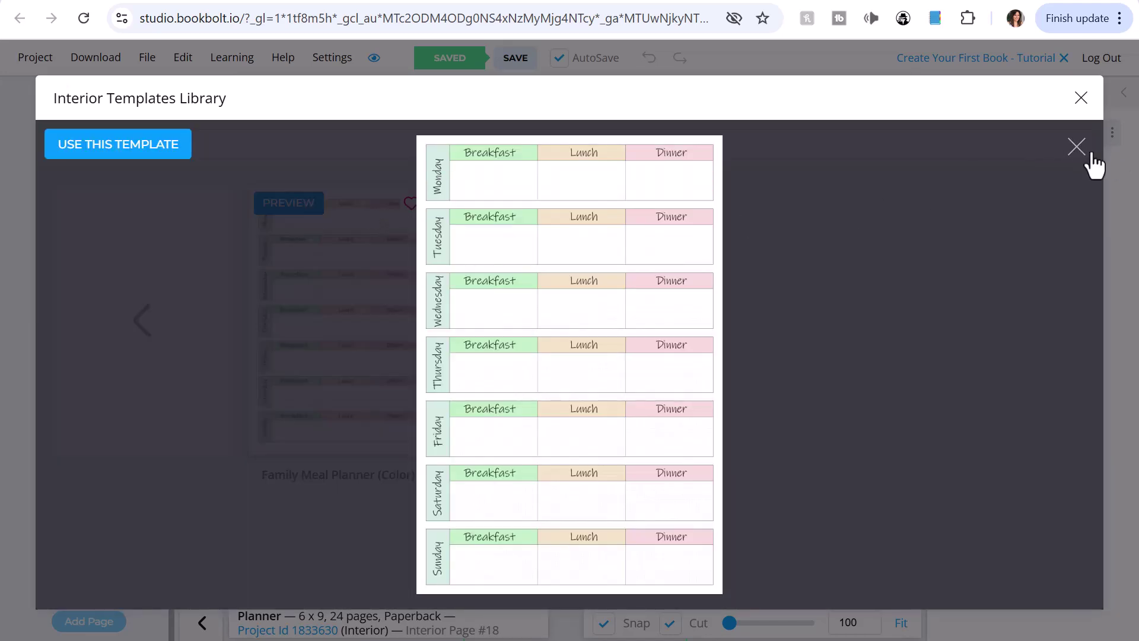
pyautogui.click(1077, 147)
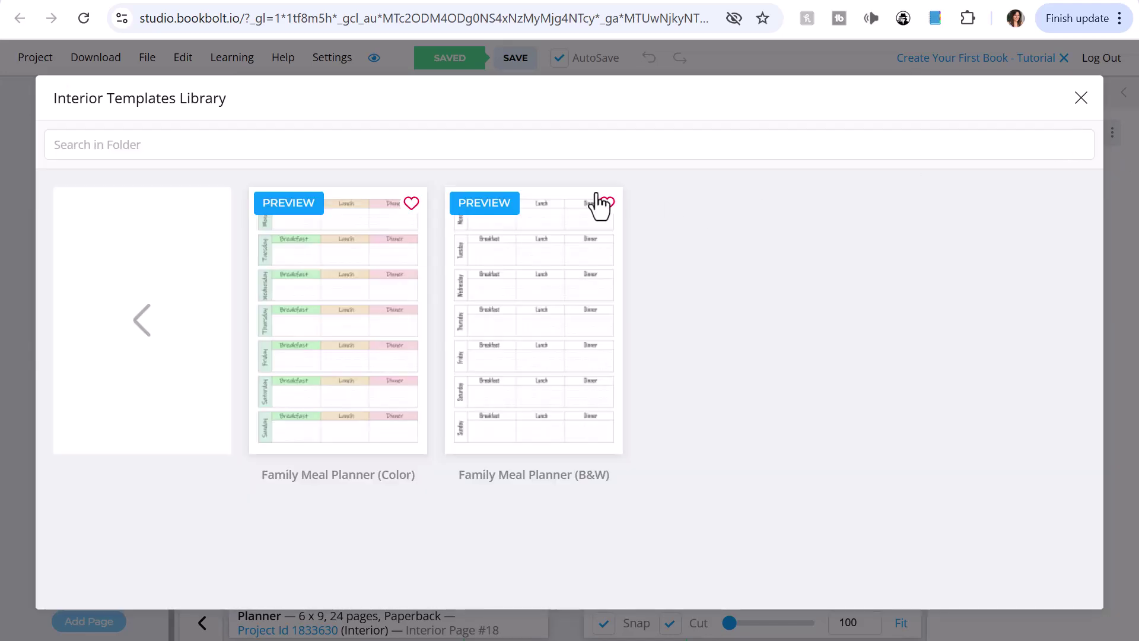
pyautogui.click(141, 322)
# Open and close the Family Pantry Inventory preview, and browse the remaining templates down to the tax templates
pyautogui.moveTo(1094, 454); pyautogui.dragTo(1099, 469)
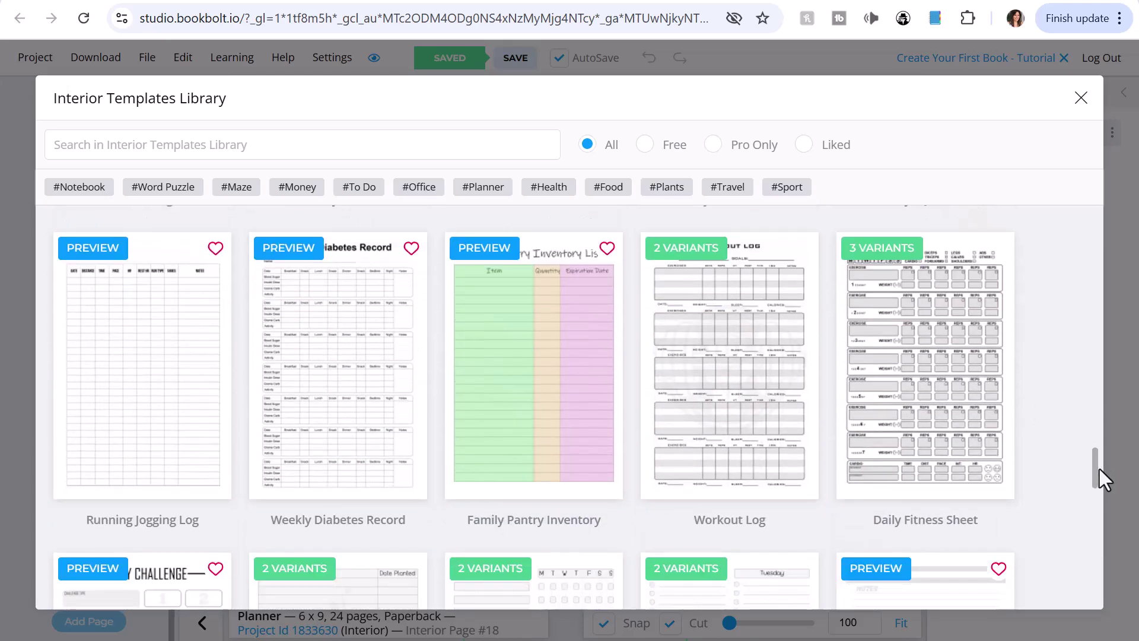
pyautogui.click(503, 248)
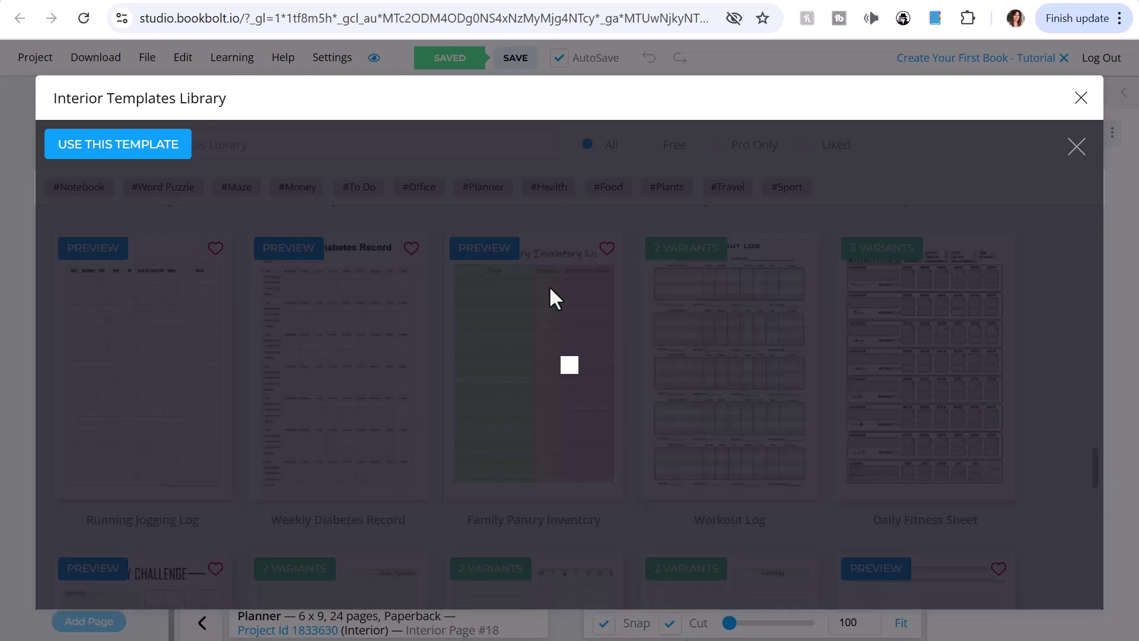
pyautogui.click(1076, 147)
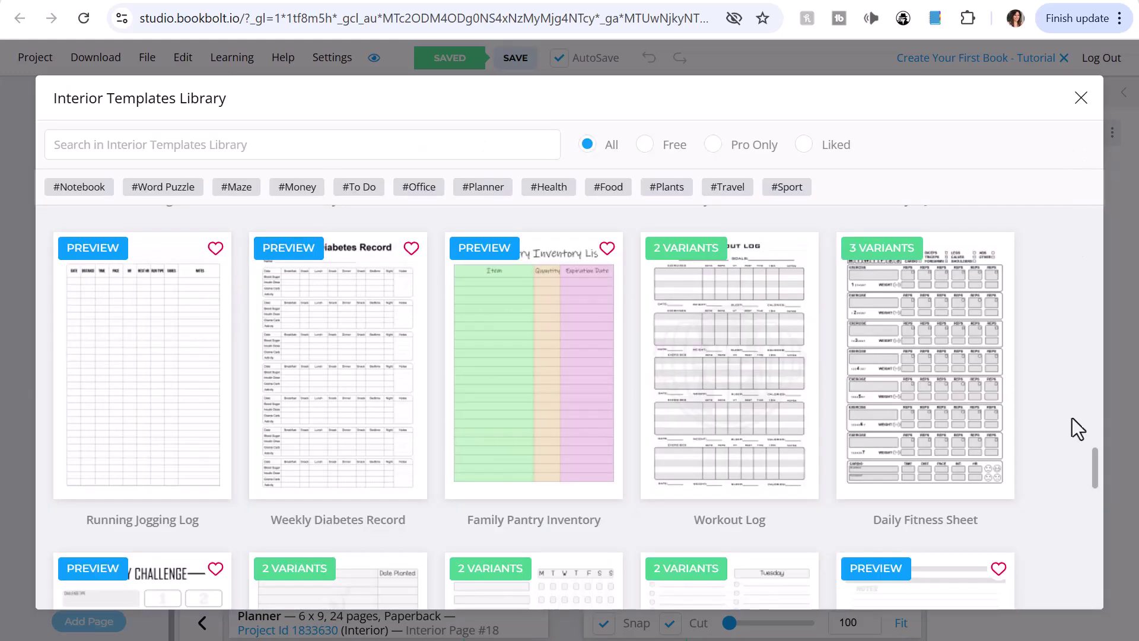
pyautogui.moveTo(1095, 475); pyautogui.dragTo(1104, 579)
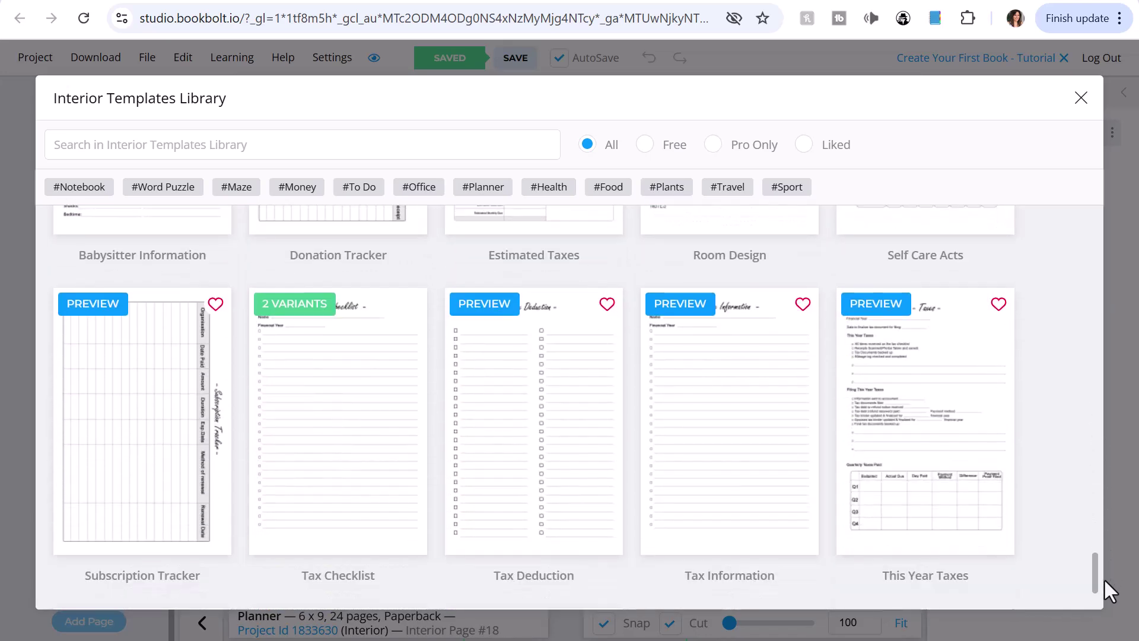